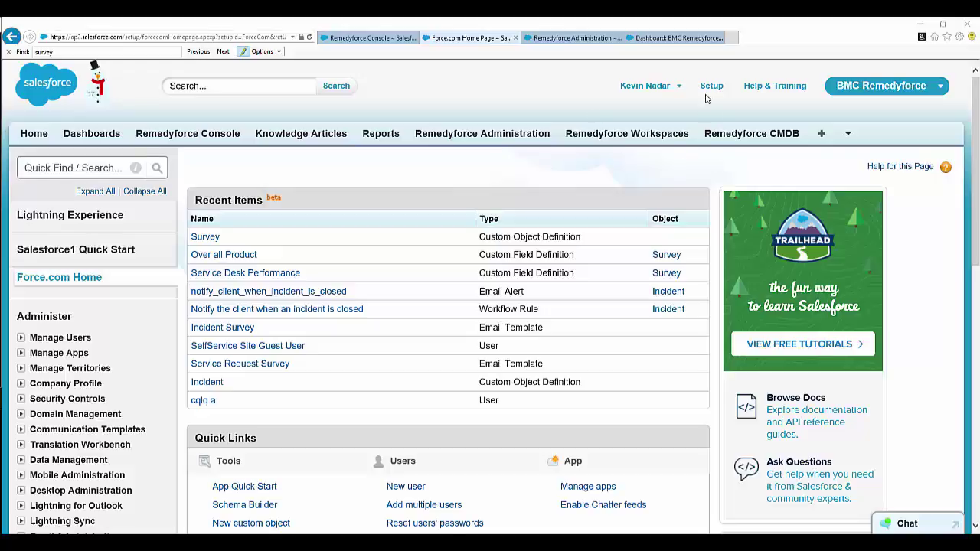
Step: Open the Survey custom object's definition from the list of custom objects in Setup
scroll(345, 253, down, 3)
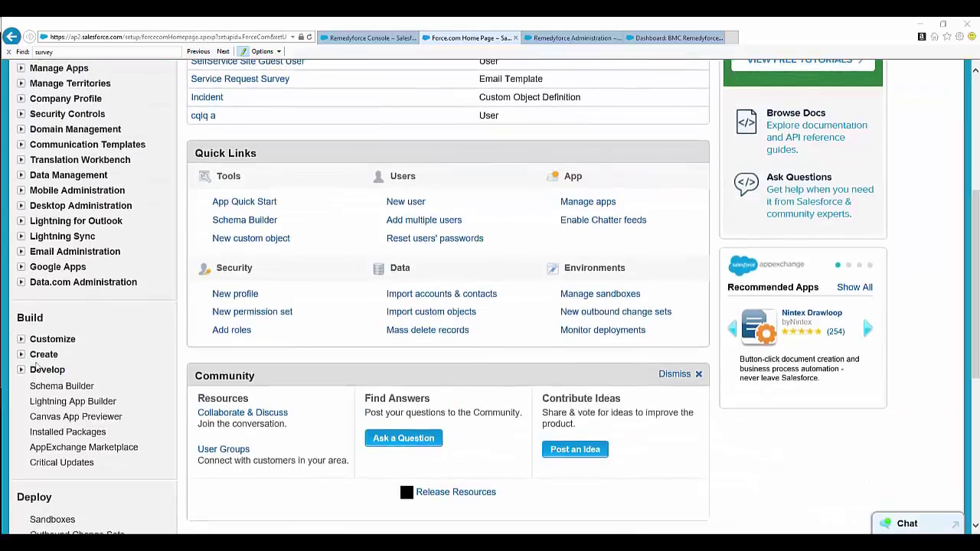
click(21, 354)
scroll(75, 339, down, 1)
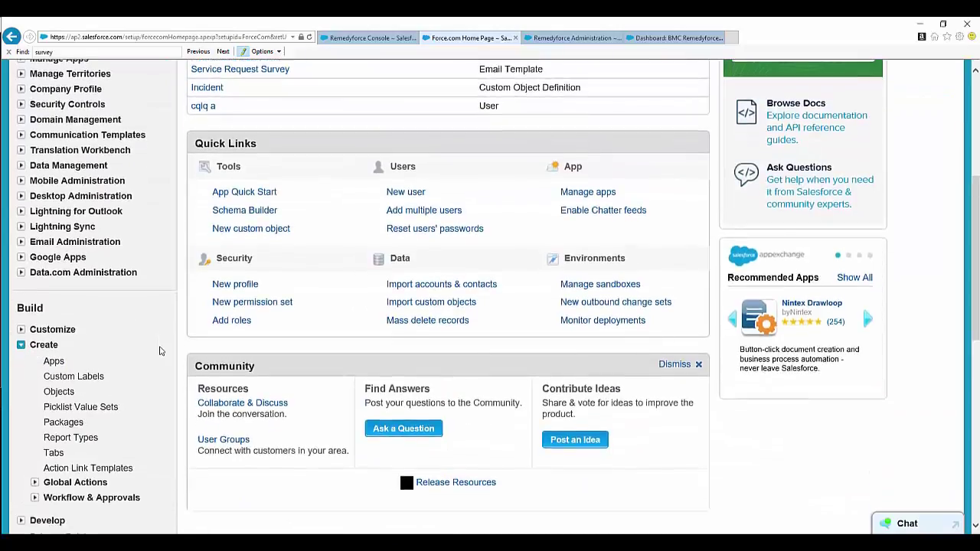
click(64, 331)
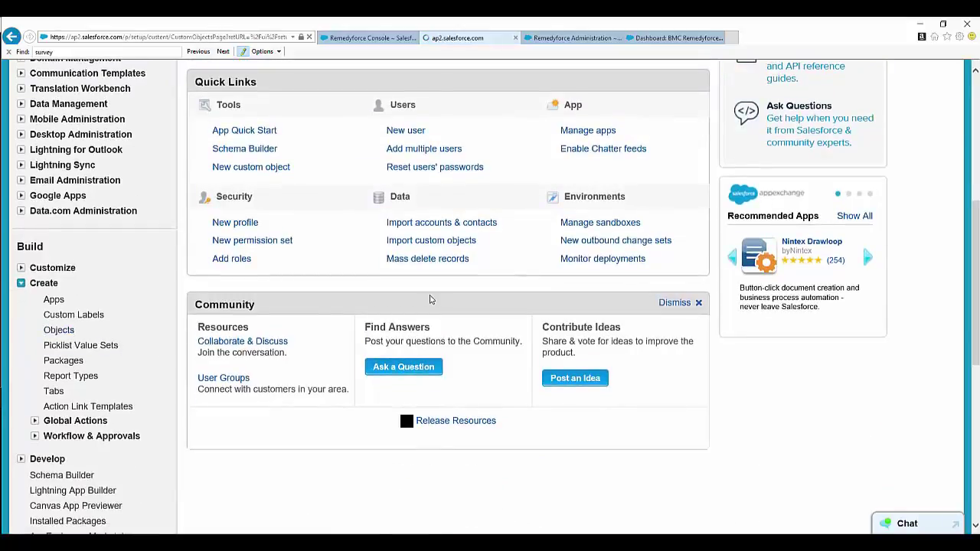
key(ctrl+f)
key(Return)
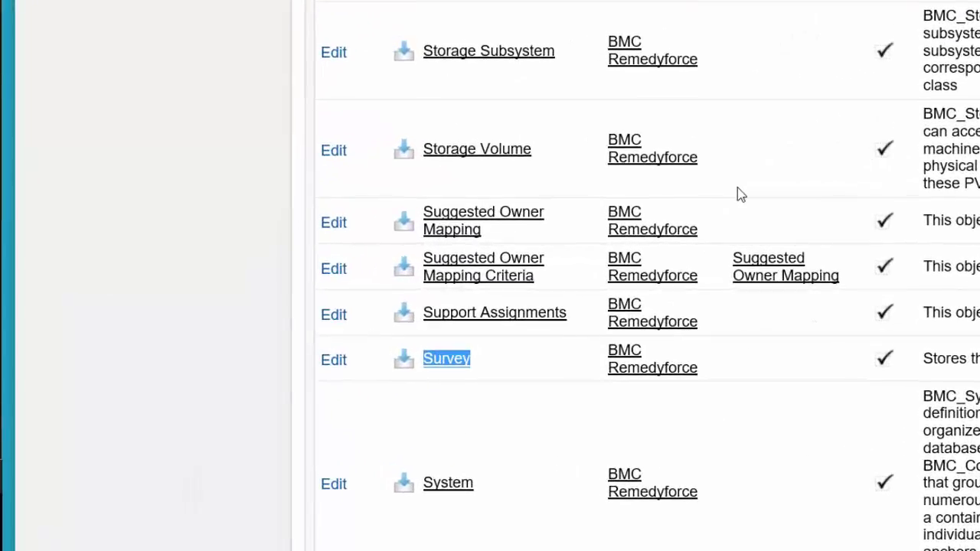
click(449, 367)
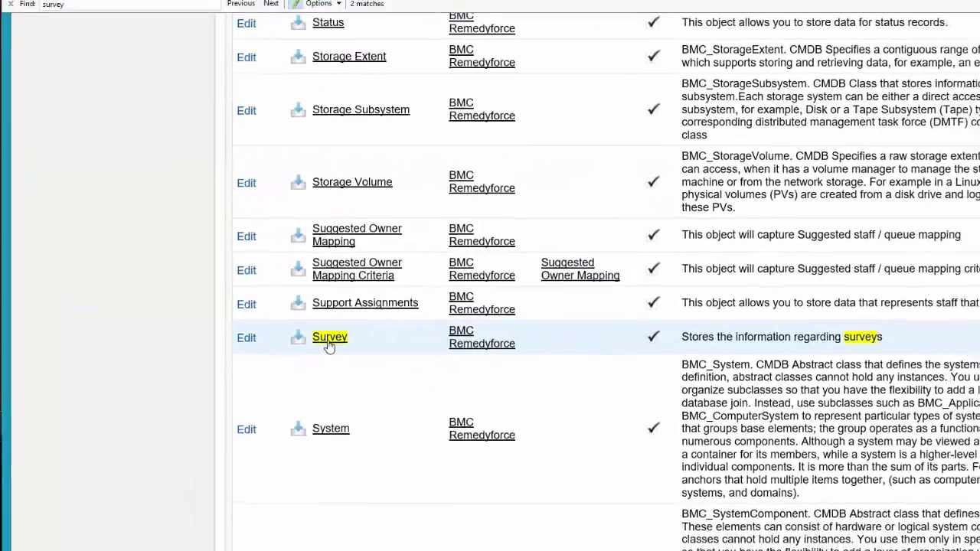
click(330, 339)
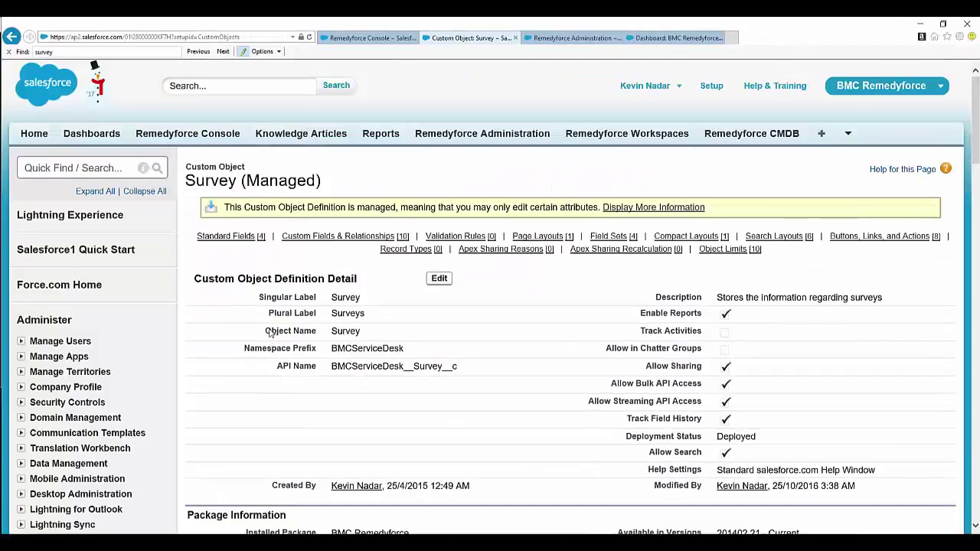
Step: Start a new custom field on the Survey object with the Picklist data type and continue to its details
scroll(589, 372, down, 4)
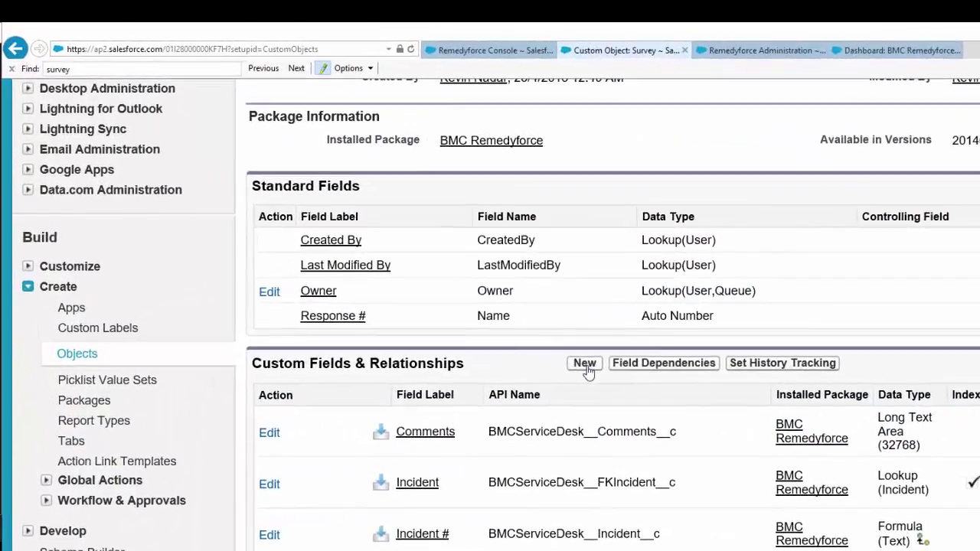
click(585, 365)
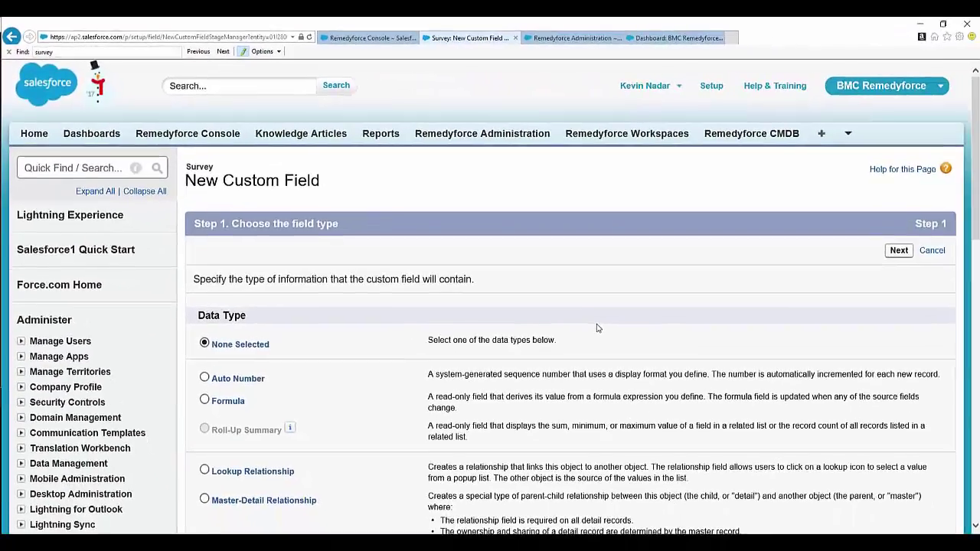
scroll(586, 326, down, 5)
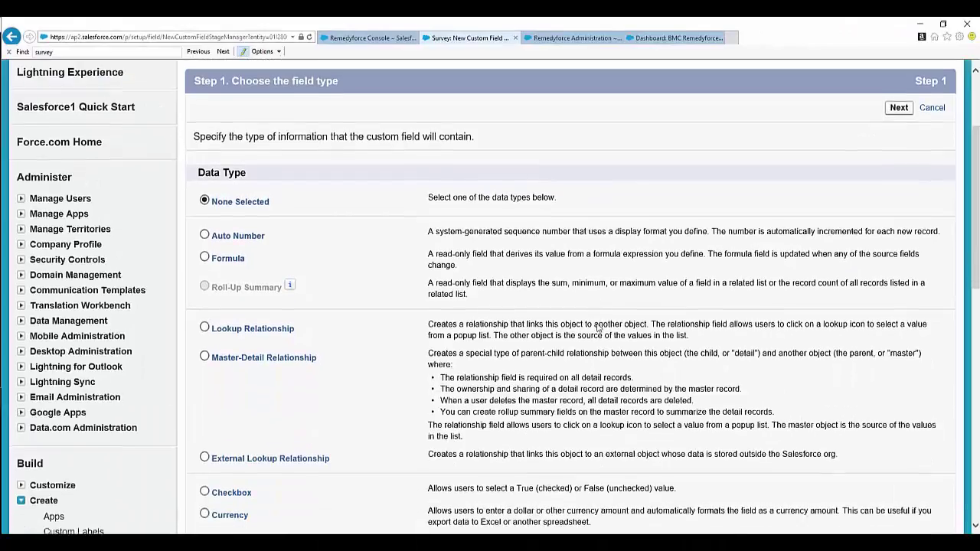
scroll(586, 326, down, 3)
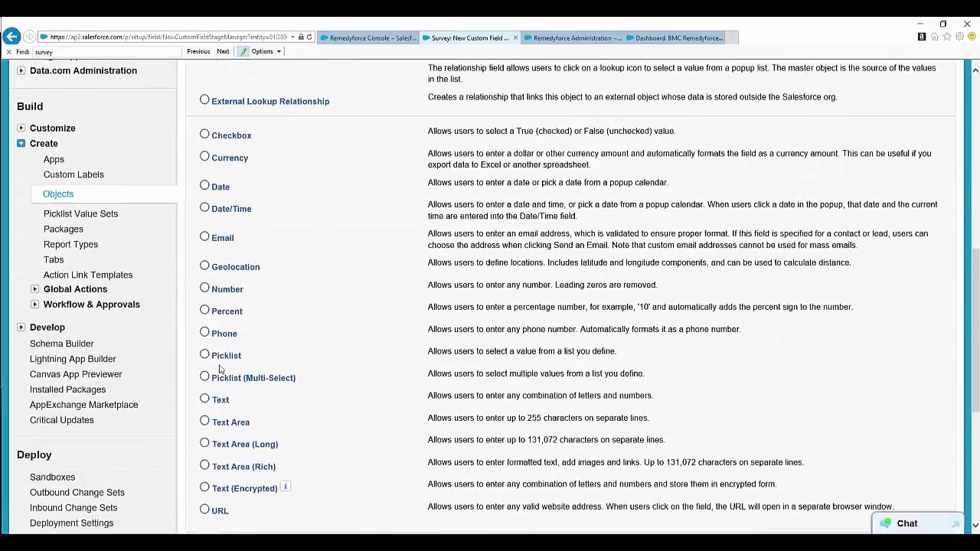
click(205, 356)
scroll(823, 267, up, 10)
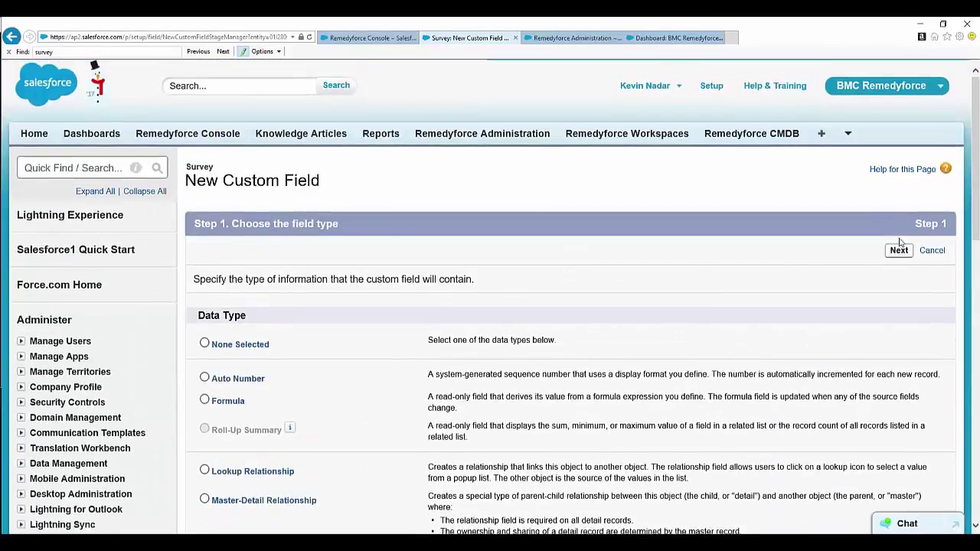
click(899, 252)
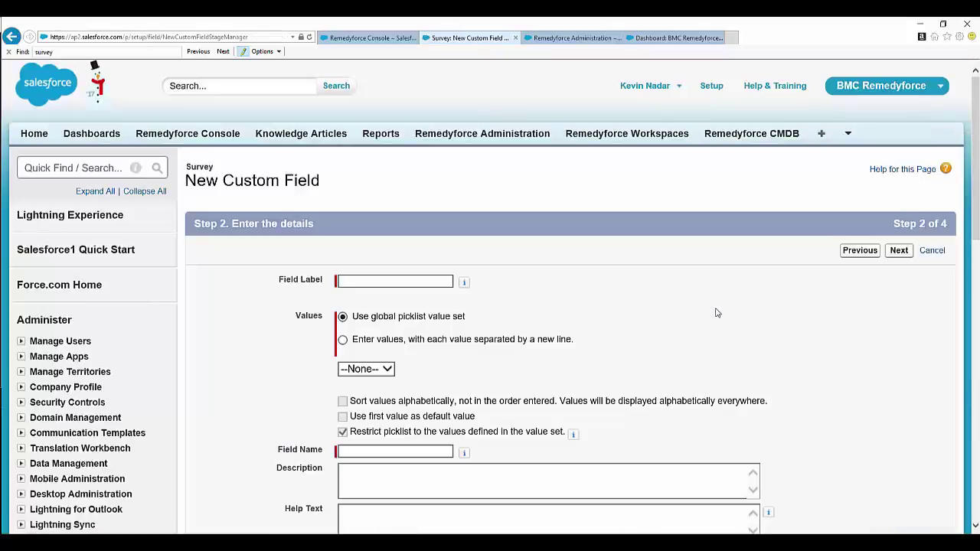
Step: Label the new field "Satisfaction of the case", copy that text, and let the field name fill in from it
click(365, 281)
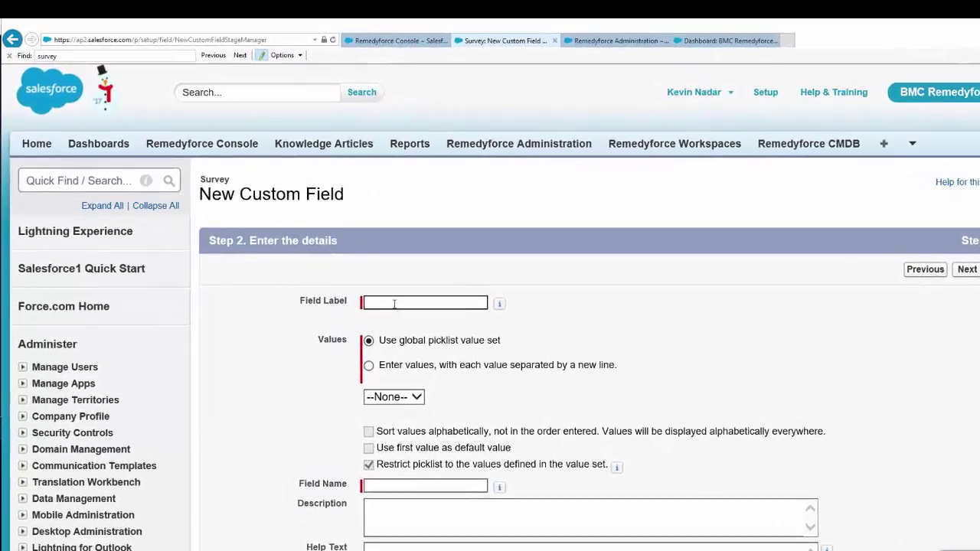
text(Sa)
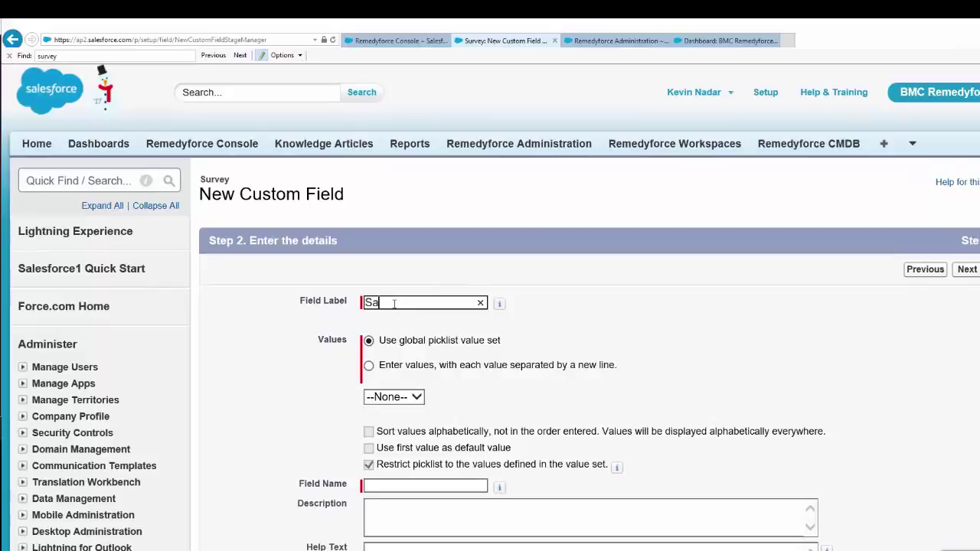
text(tisfaction of the case)
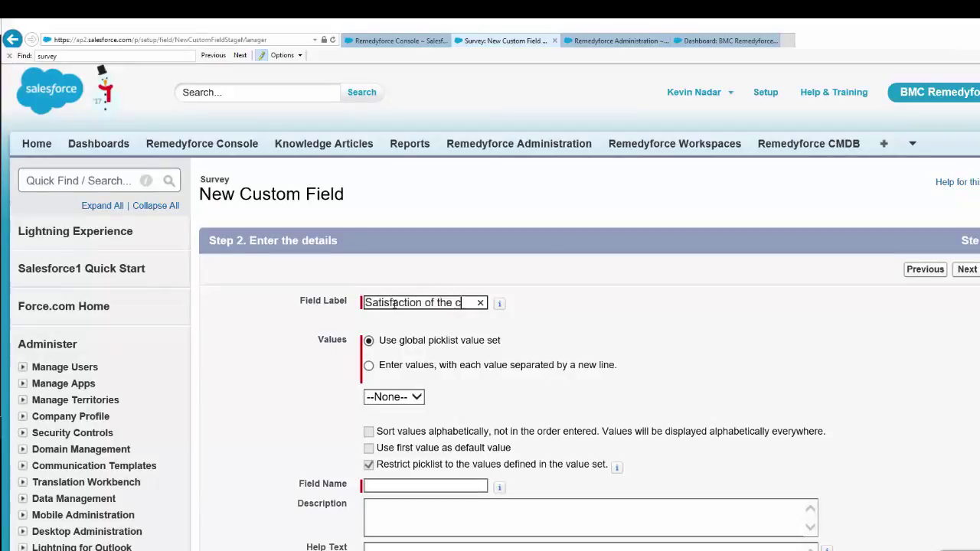
triple_click(395, 303)
key(ctrl+c)
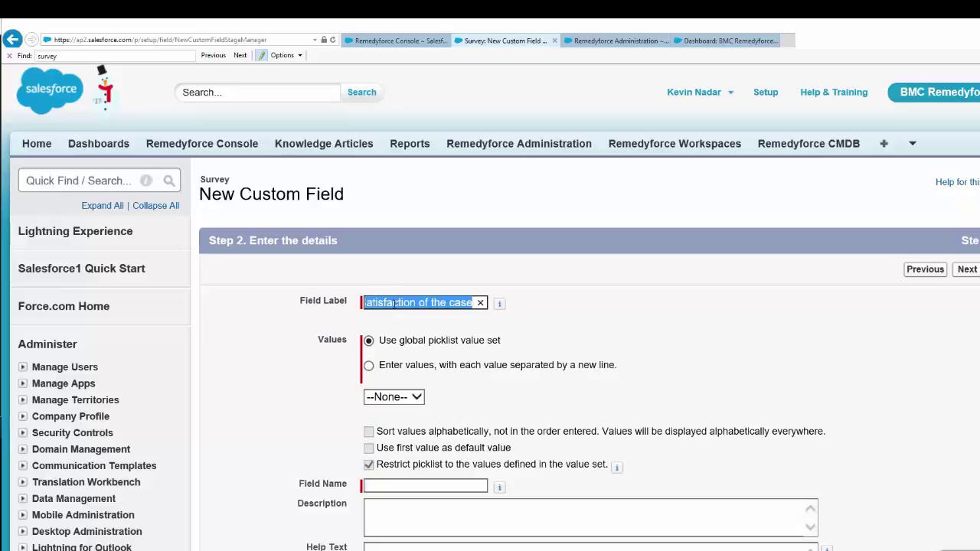
click(493, 411)
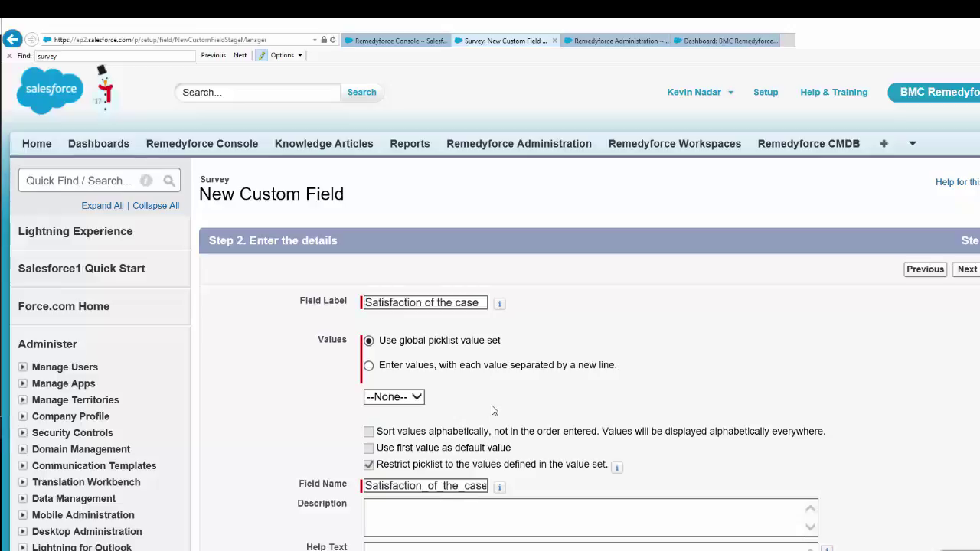
Step: Choose entering the picklist values on separate lines, and paste "Satisfaction of the case" as the help text
click(369, 366)
scroll(459, 391, down, 5)
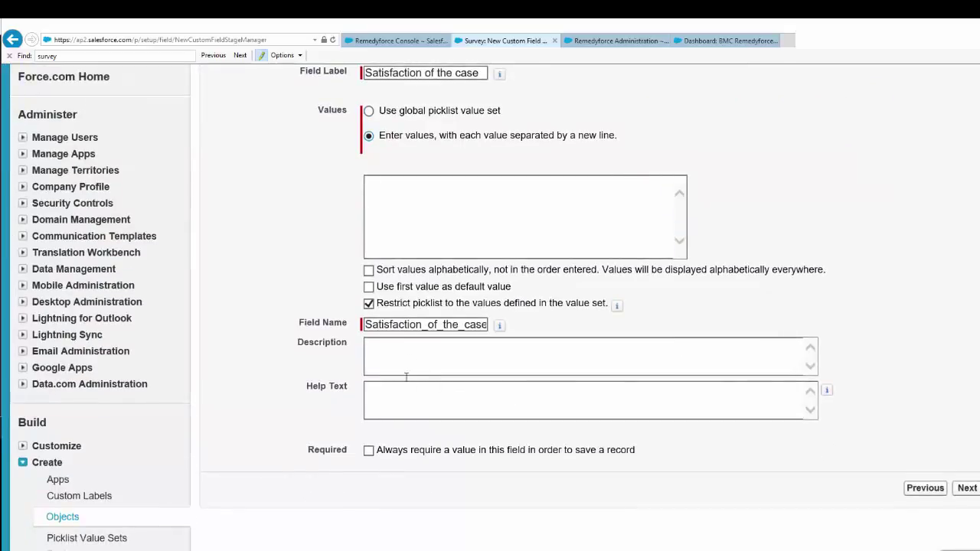
click(405, 389)
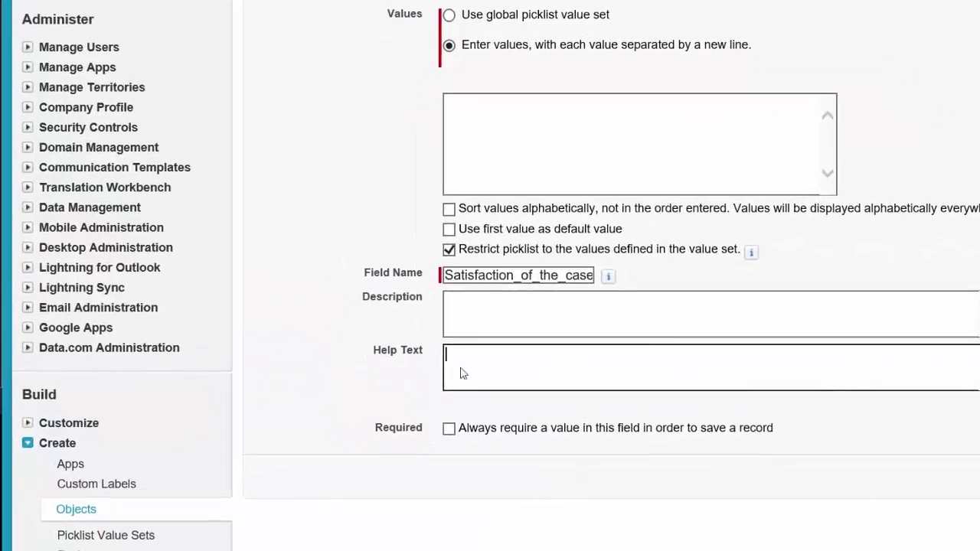
key(ctrl+v)
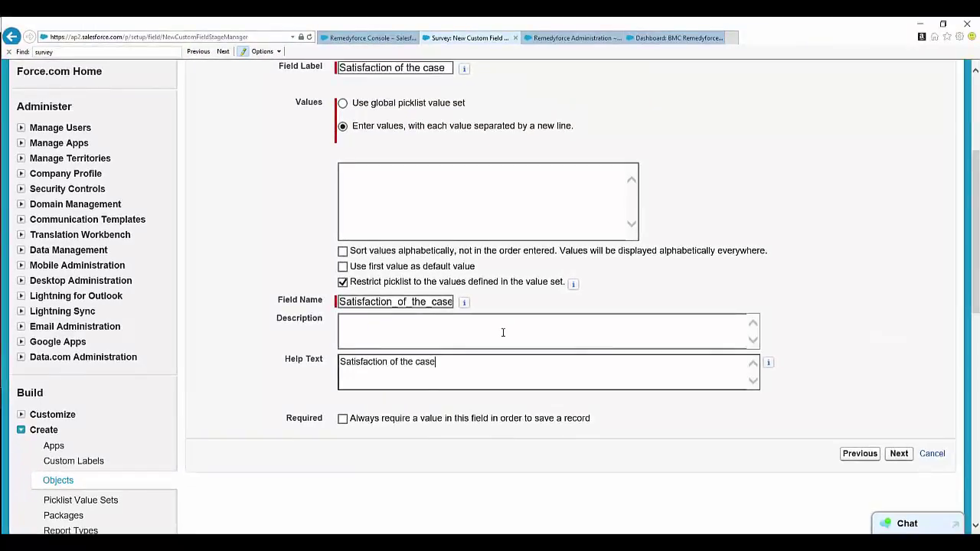
Step: Enter the picklist values "Extremely good", "Good", "Poor" and "Very poor", each on its own line
click(454, 192)
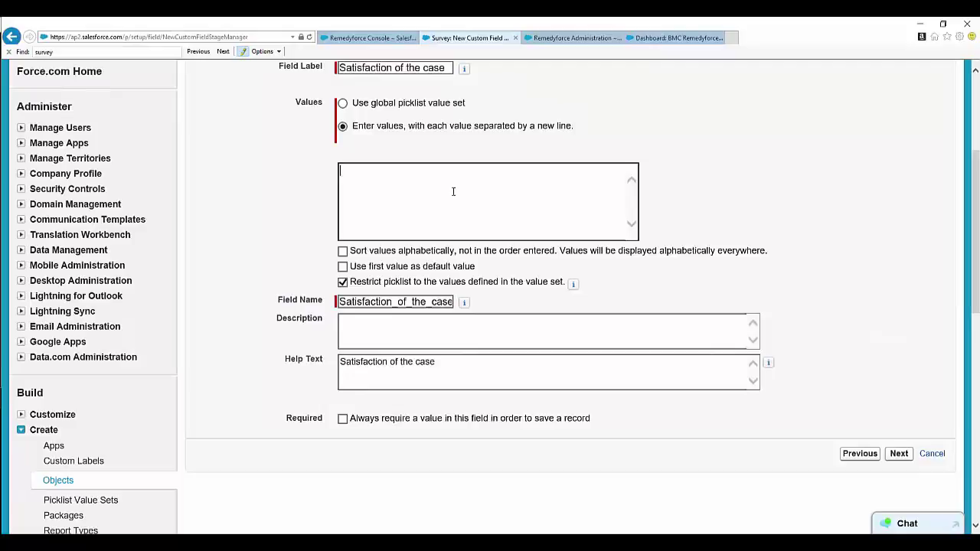
text(Extremely good)
key(Return)
text(Good)
key(Return)
text(Poor)
key(Return)
text(Very)
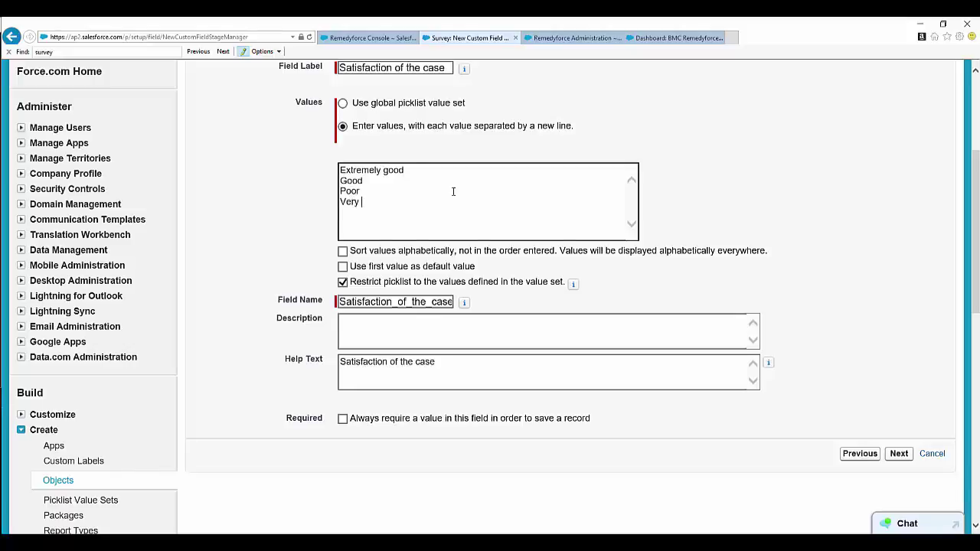
text( poor)
Step: Accept the default field-level security and the Survey Layout assignment, and save the new picklist field
click(899, 453)
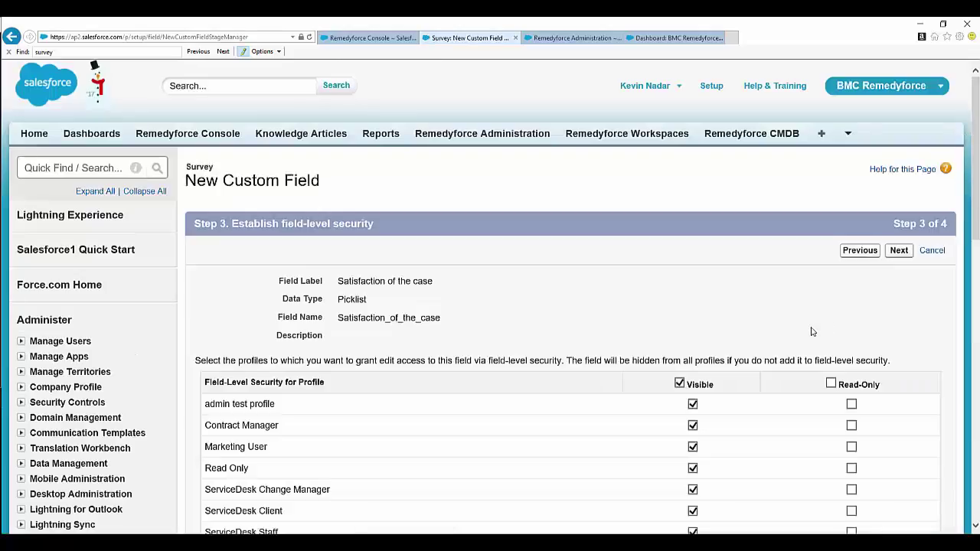
click(899, 250)
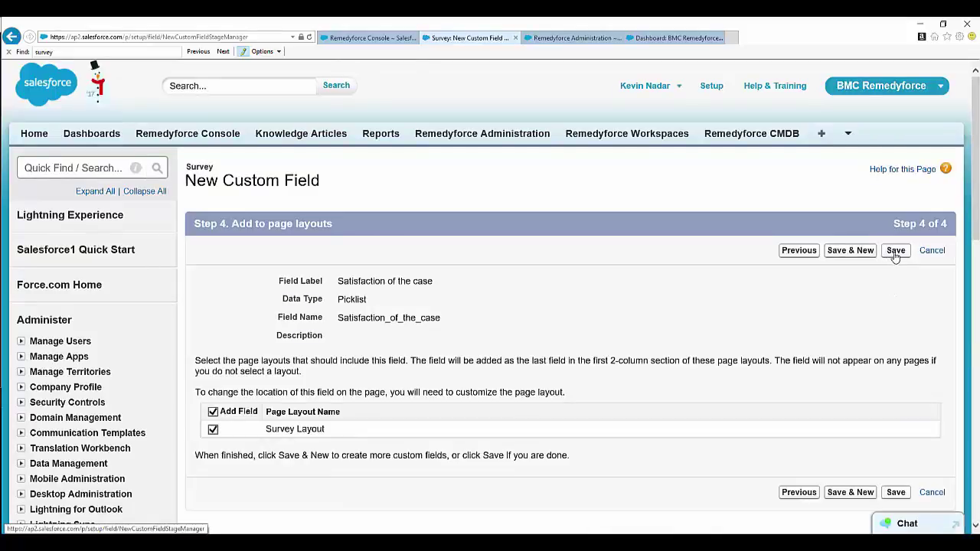
click(894, 252)
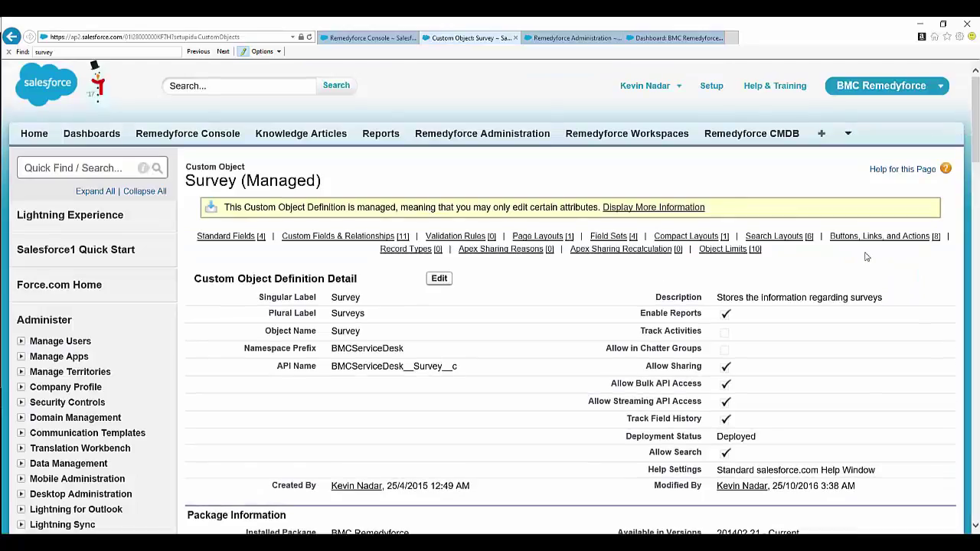
Step: Add the "Satisfaction of the case" field above "Over all Product" in the Incident Survey field set and save it
click(622, 238)
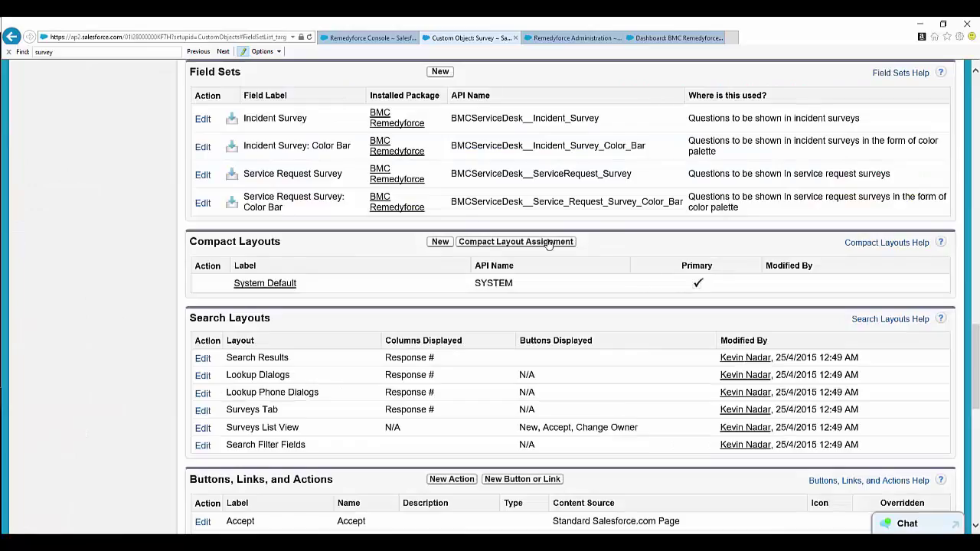
click(203, 119)
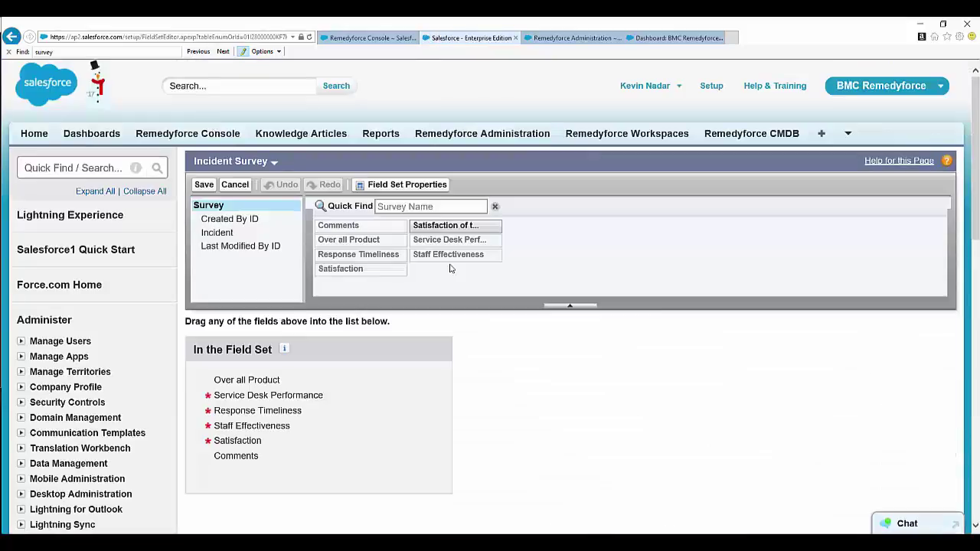
drag(457, 227, 242, 398)
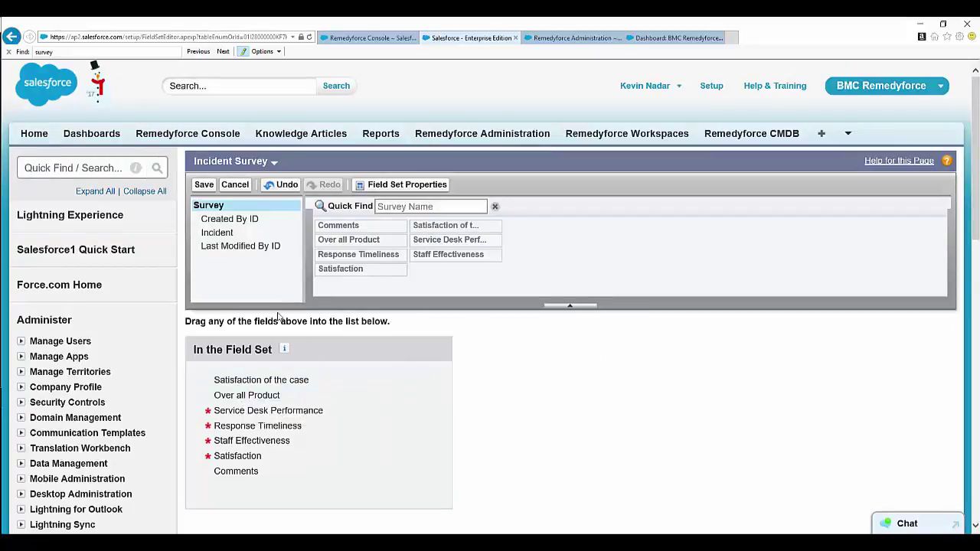
click(203, 184)
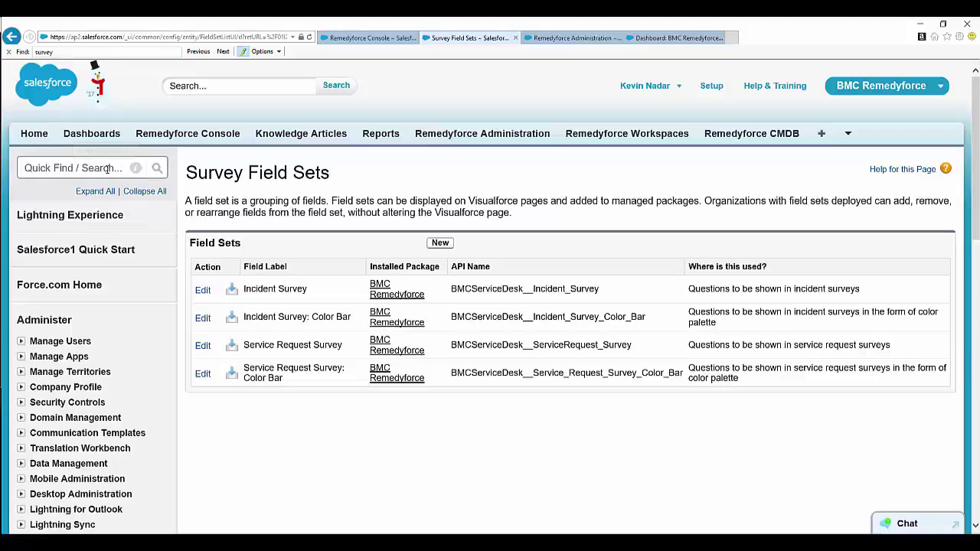
Step: Find Sites in Setup by searching for "site", and open the SelfService site's public access settings
click(108, 169)
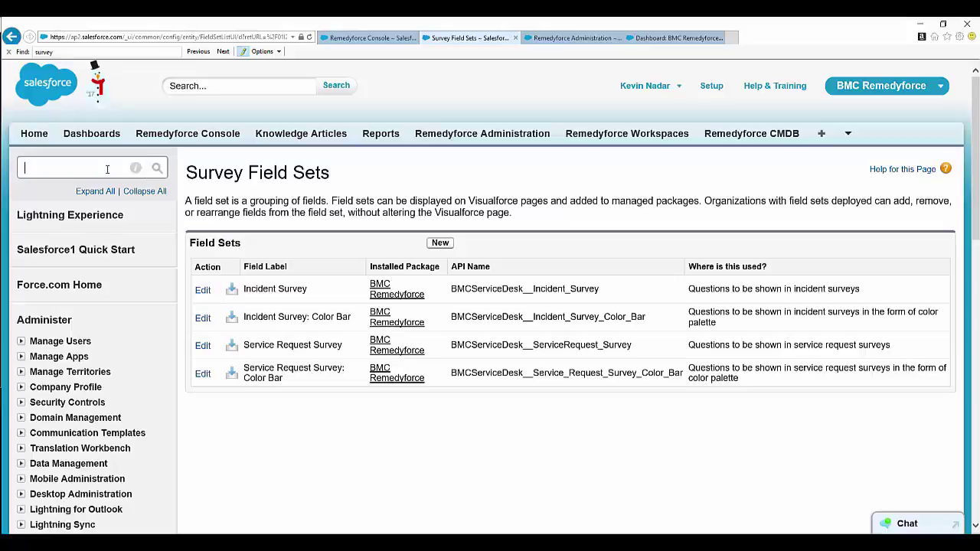
text(site)
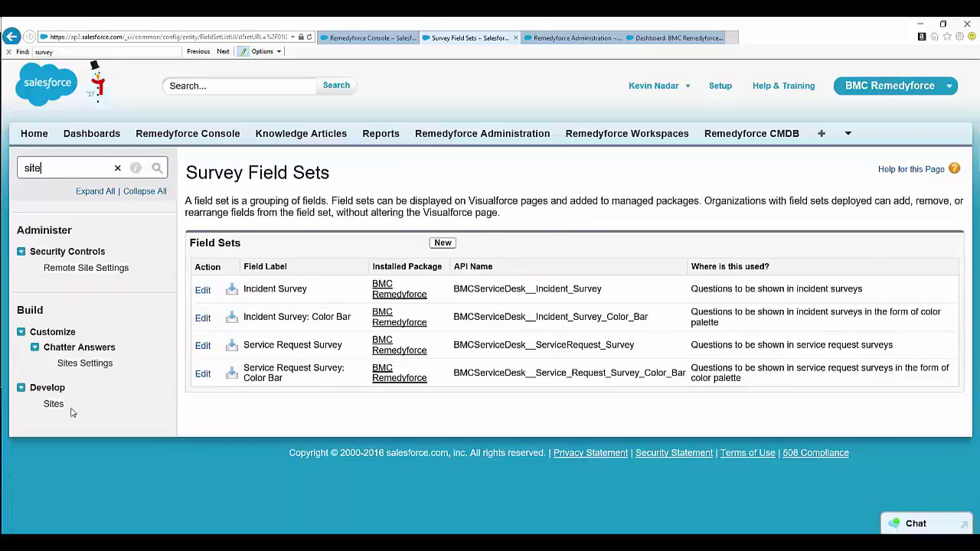
click(53, 404)
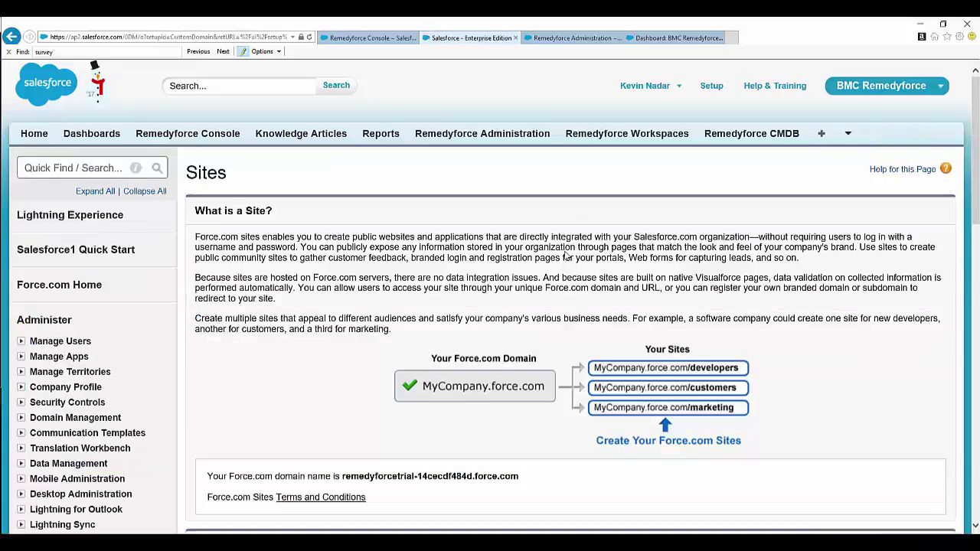
scroll(563, 257, down, 6)
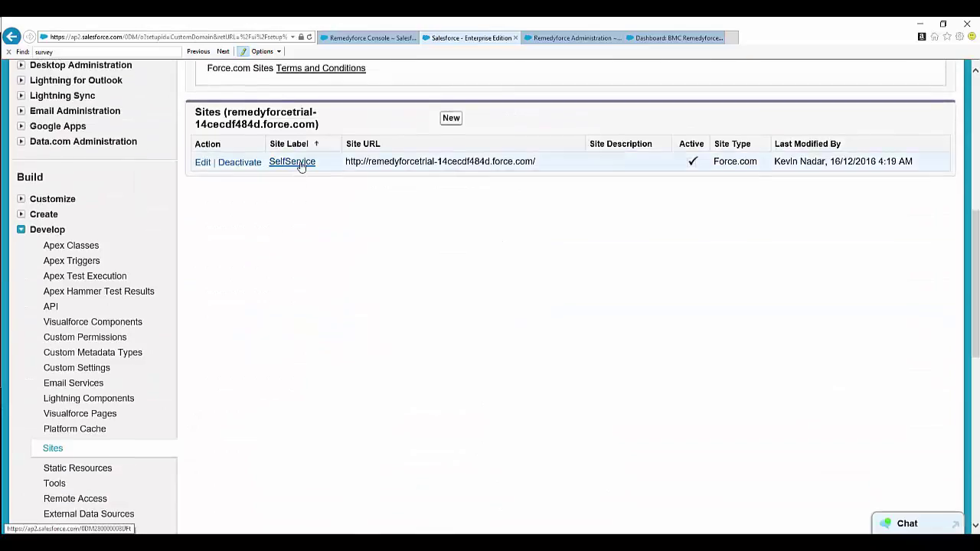
click(295, 162)
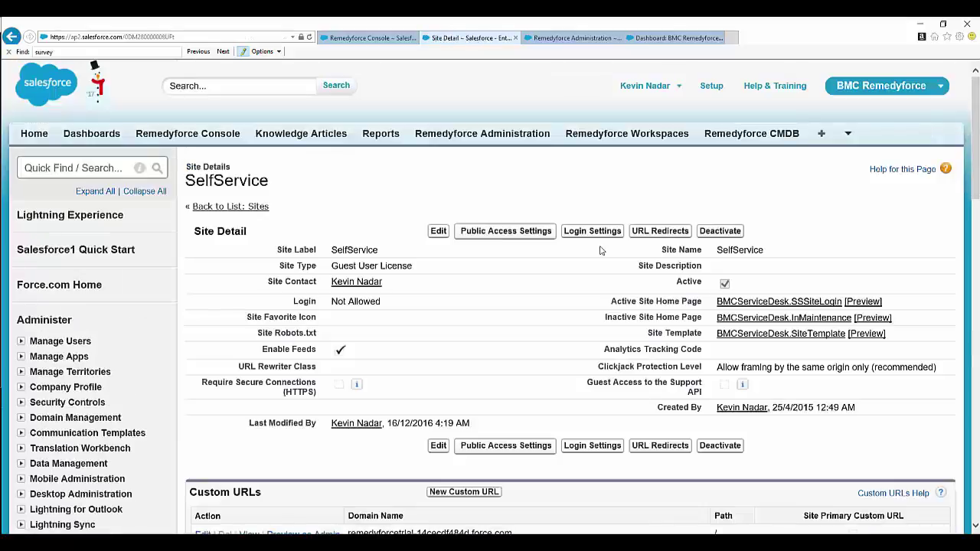
click(503, 232)
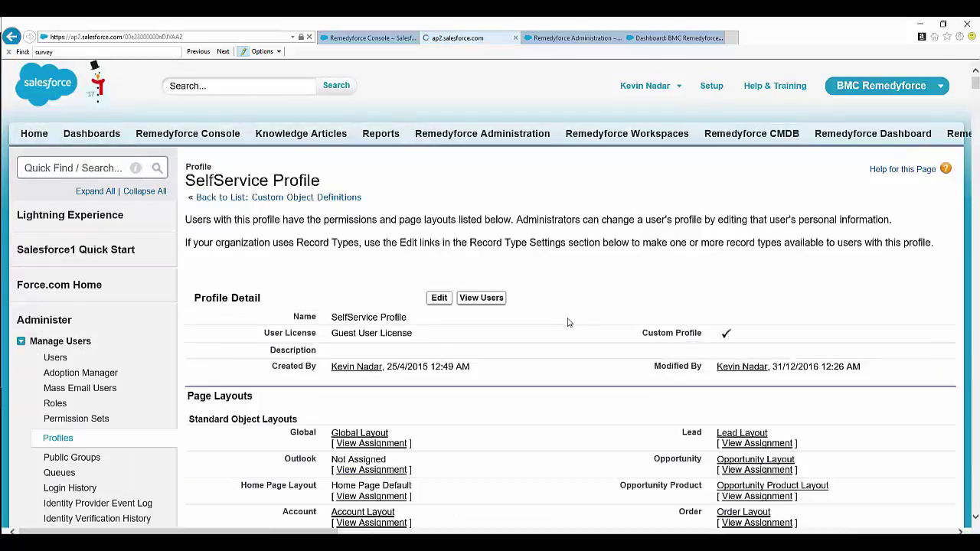
Step: Open the field-level security of the Survey object in the SelfService profile
scroll(568, 322, down, 3)
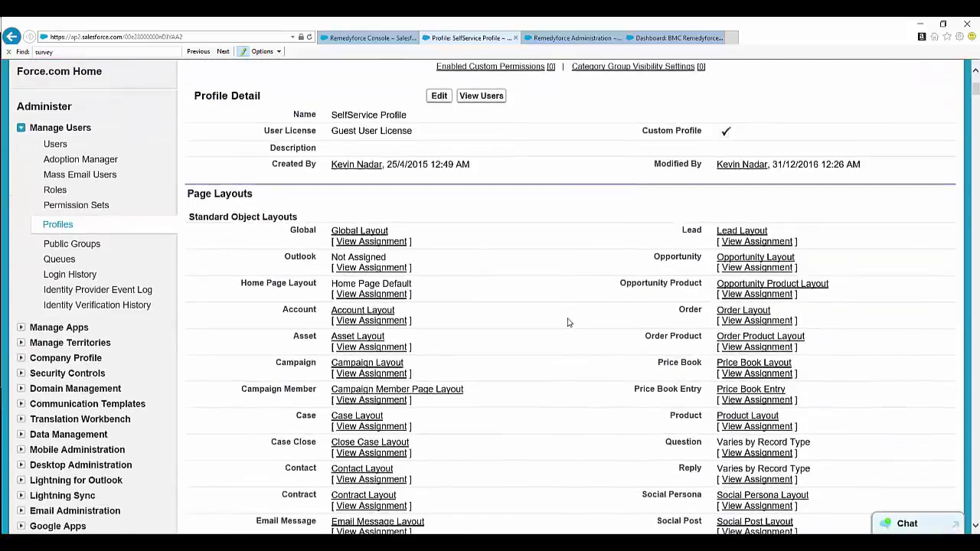
scroll(568, 323, up, 1)
scroll(568, 322, down, 4)
scroll(568, 322, down, 16)
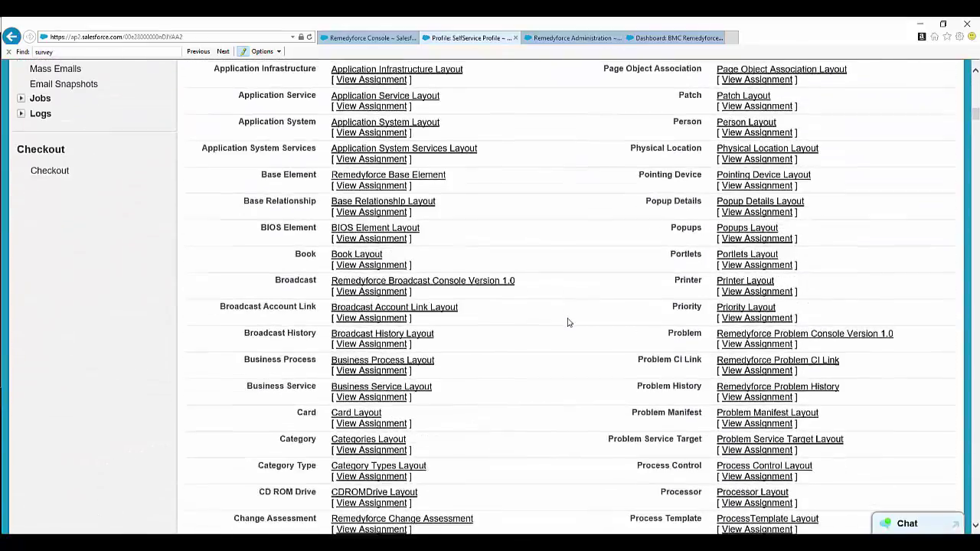
scroll(568, 322, down, 20)
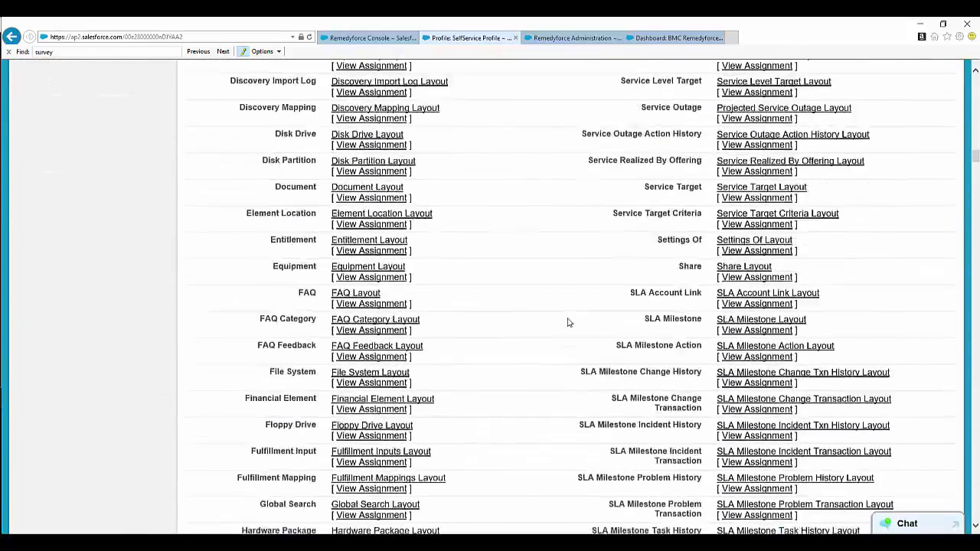
scroll(568, 322, down, 10)
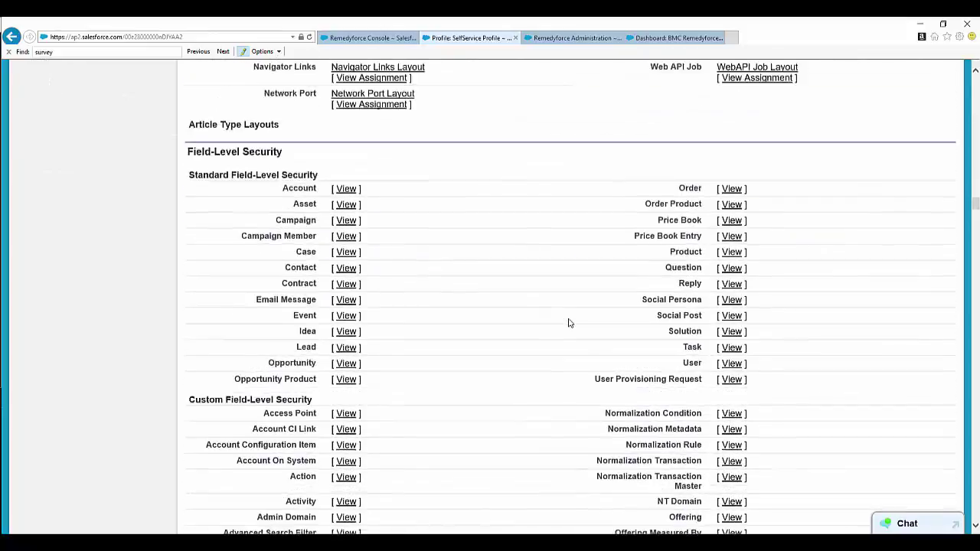
drag(188, 158, 299, 153)
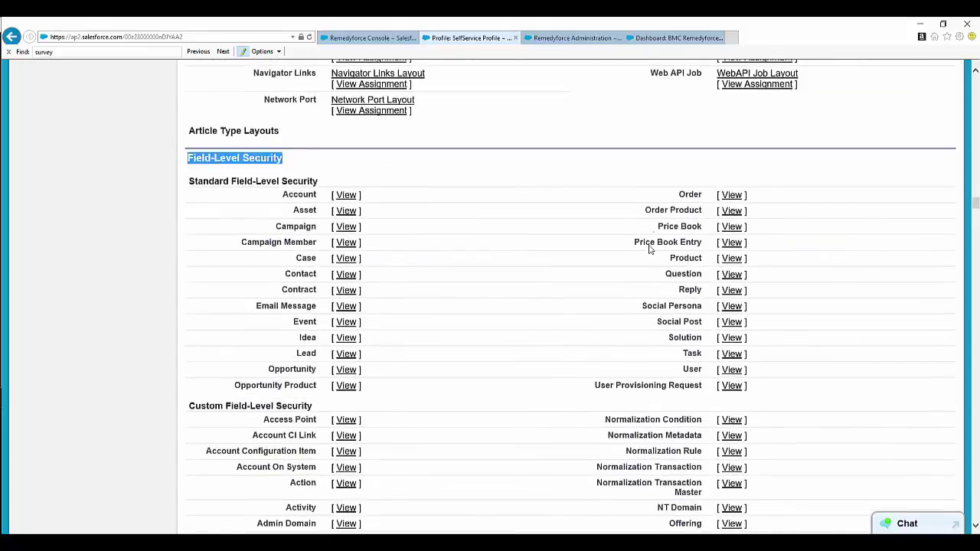
scroll(648, 253, down, 15)
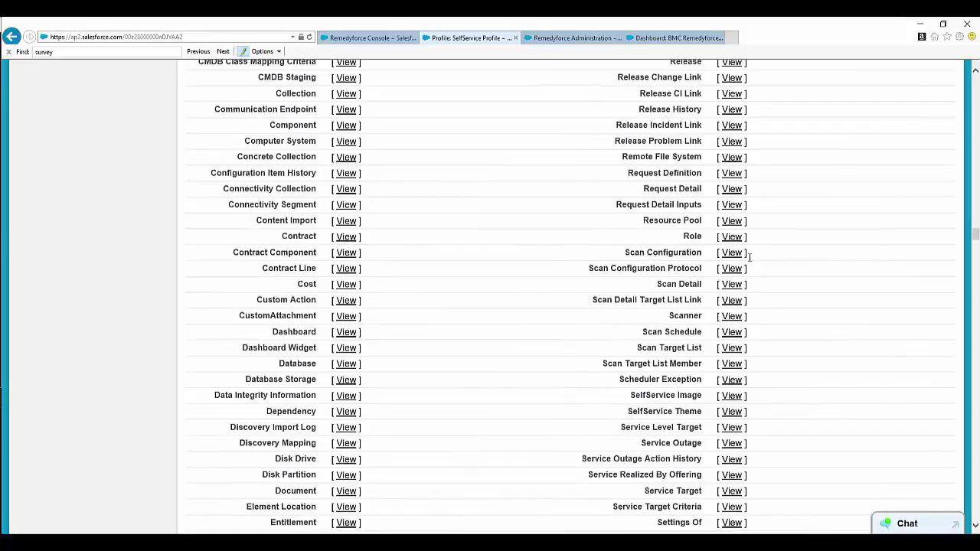
scroll(750, 262, down, 3)
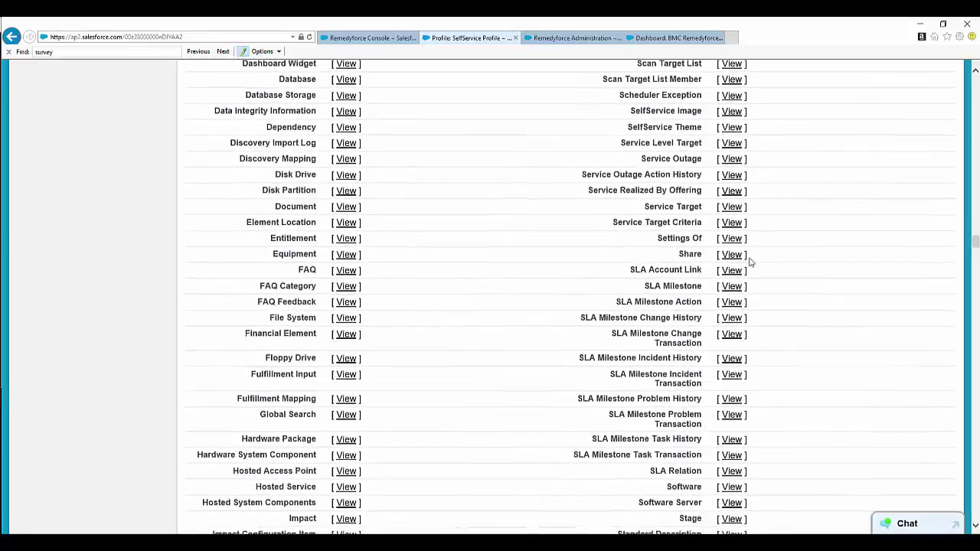
scroll(751, 263, down, 5)
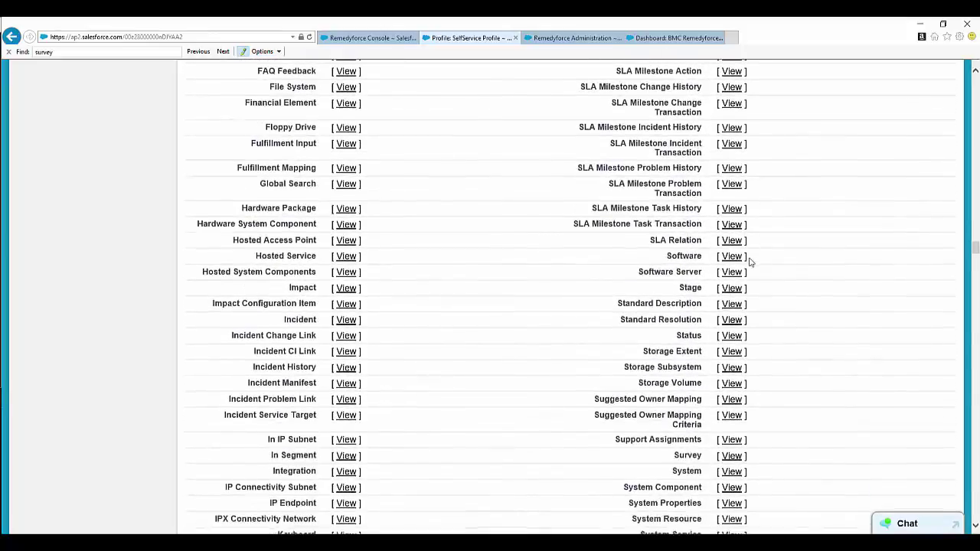
click(732, 401)
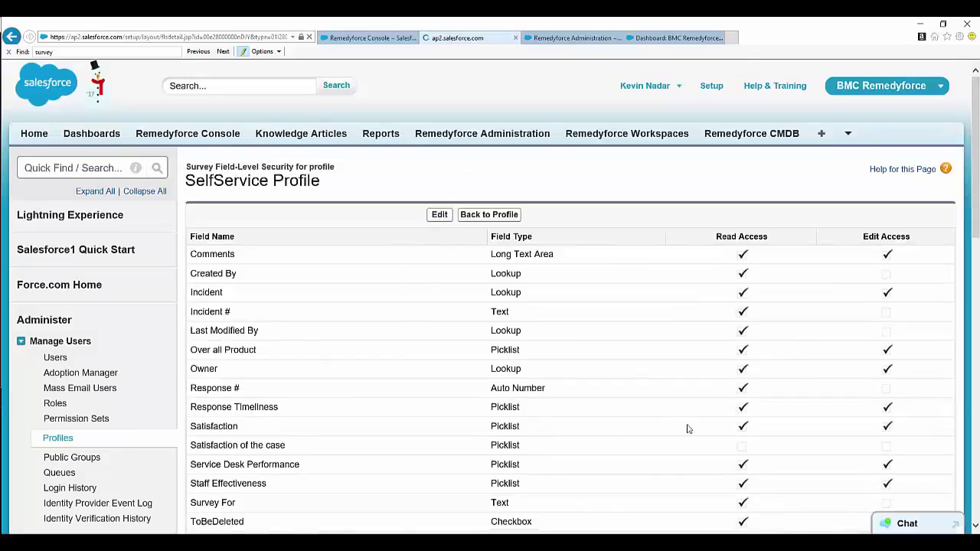
Step: Grant the SelfService profile read and edit access to the "Satisfaction of the case" field and save the field-level security
scroll(691, 427, down, 2)
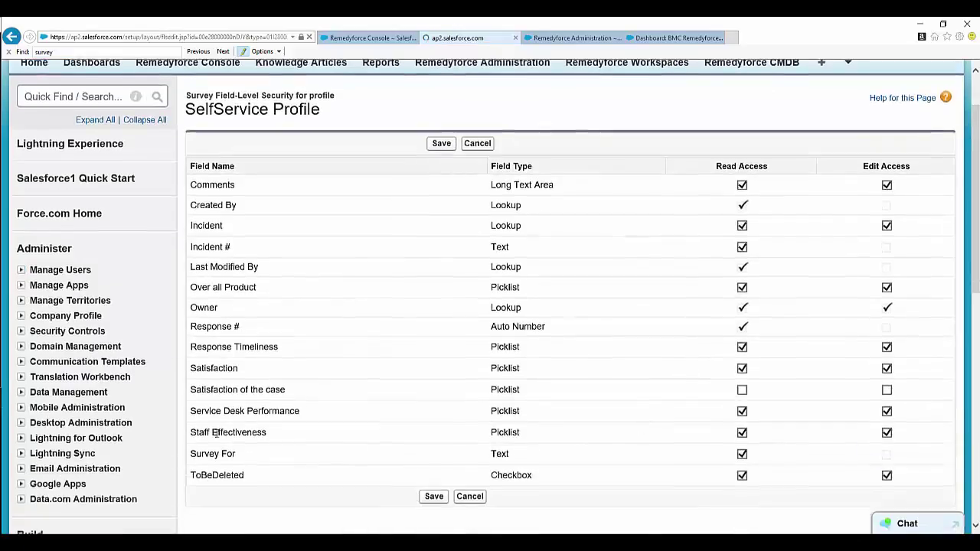
drag(197, 391, 295, 398)
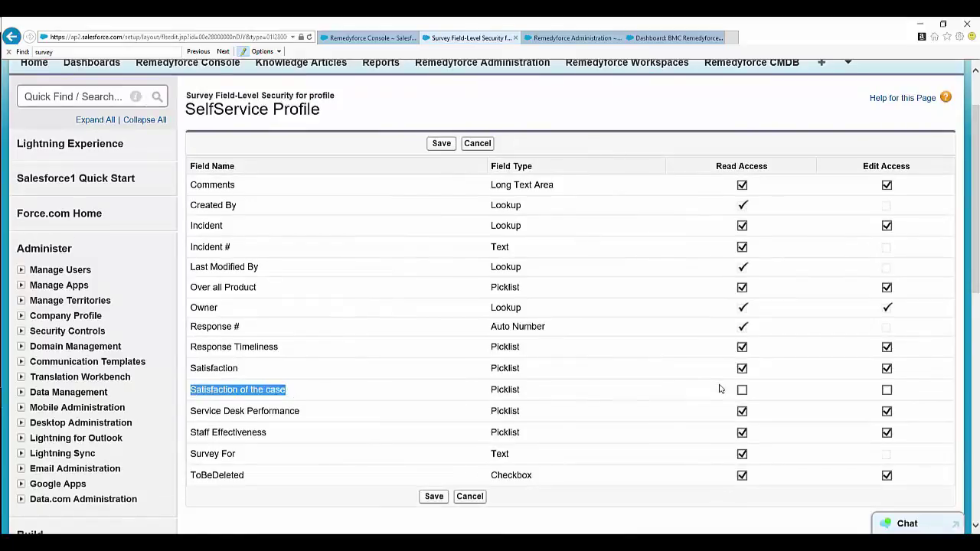
click(741, 391)
click(888, 390)
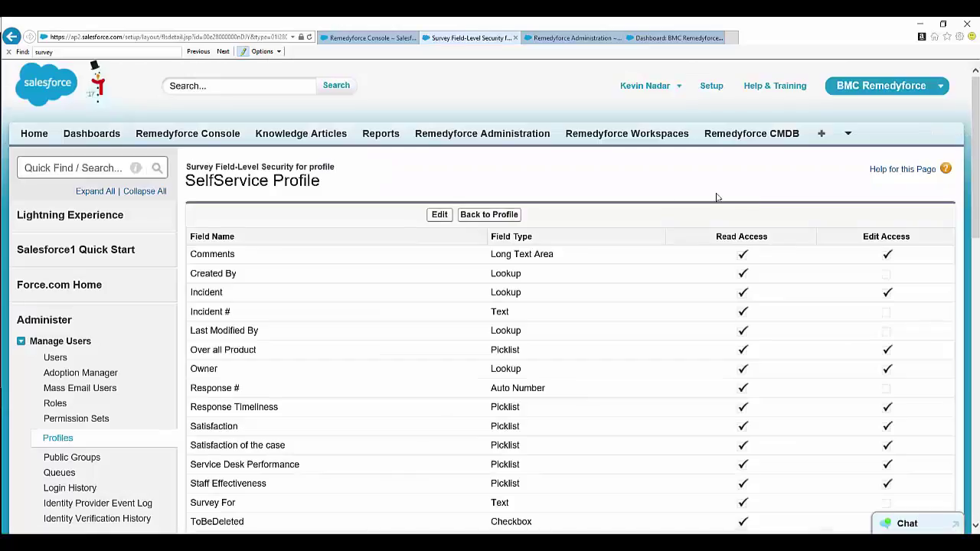
Step: Return to the open Acme incident in the Remedyforce Console and close it
click(380, 40)
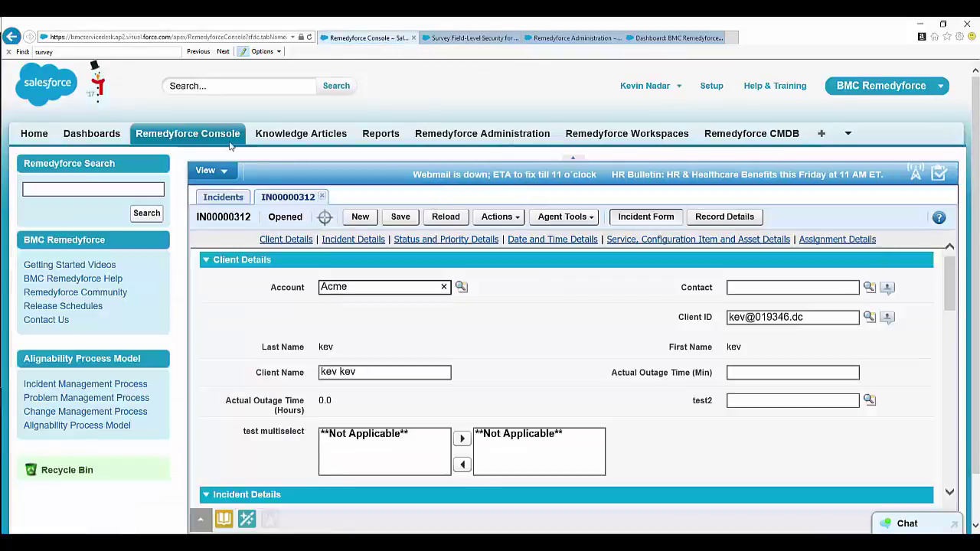
click(222, 197)
click(288, 198)
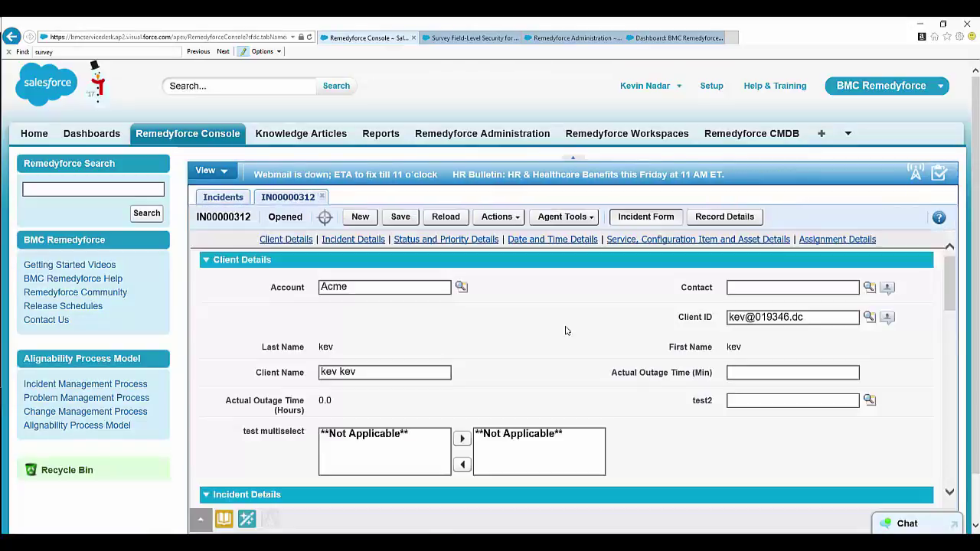
click(499, 218)
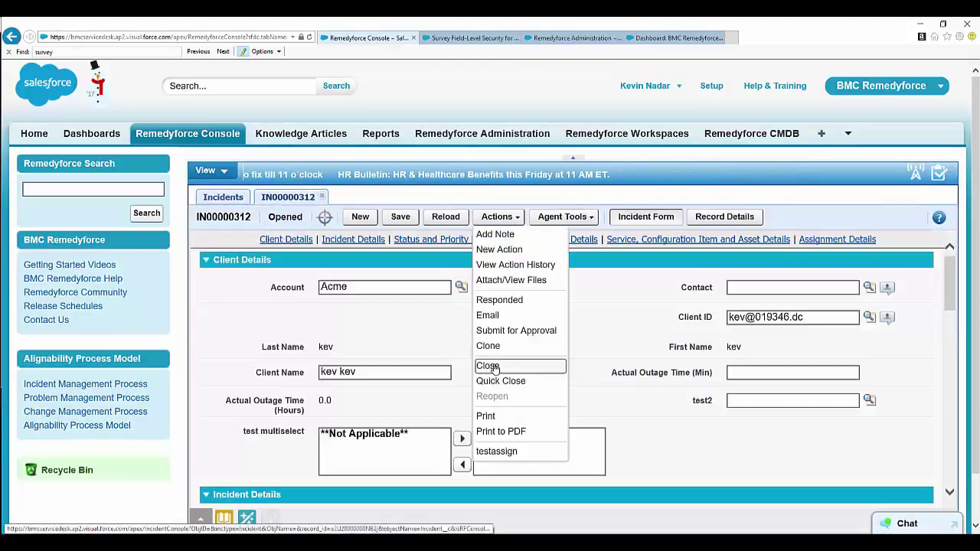
click(538, 366)
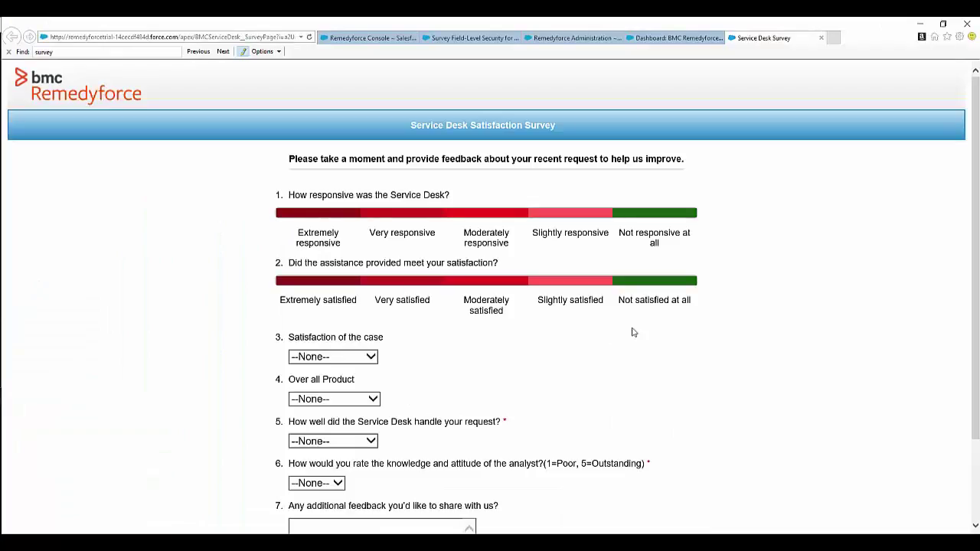
Step: In the Service Desk Satisfaction Survey, answer "Satisfaction of the case" and "Over all Product" with Good, and enter "Test" as additional feedback
click(368, 358)
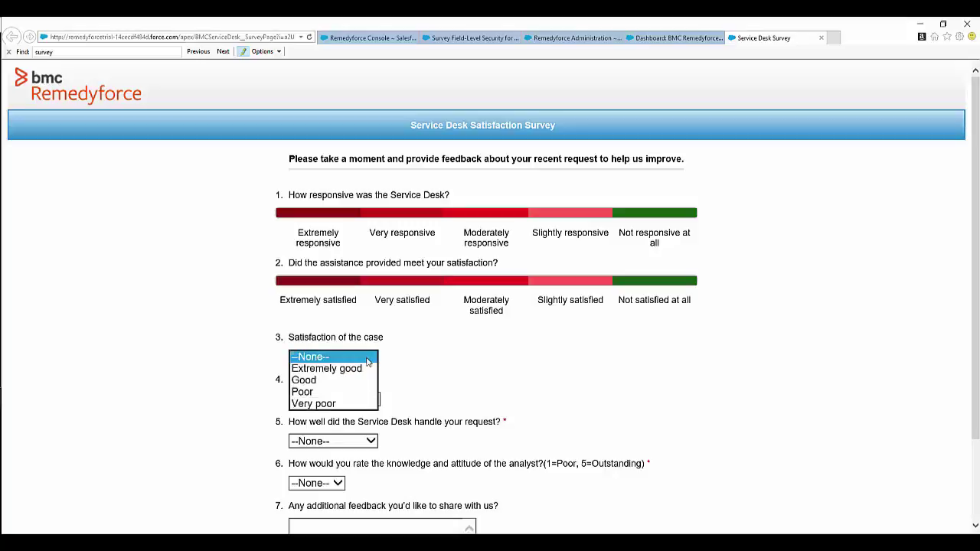
click(317, 381)
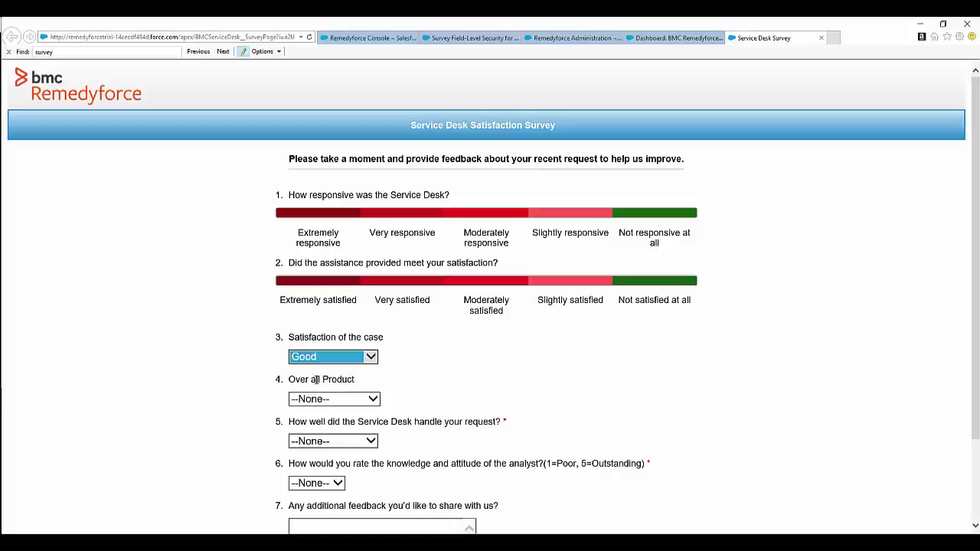
click(342, 400)
click(345, 422)
scroll(446, 414, down, 1)
scroll(447, 414, down, 1)
click(389, 433)
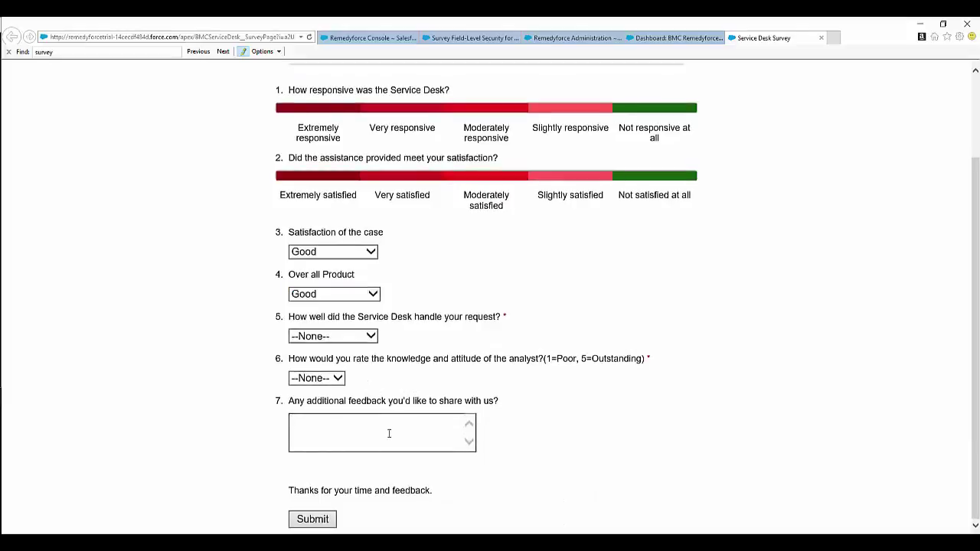
text(Test)
Step: Rate the Service Desk's handling as "Extremely well" and the analyst's knowledge and attitude as 5, and submit the survey
click(323, 379)
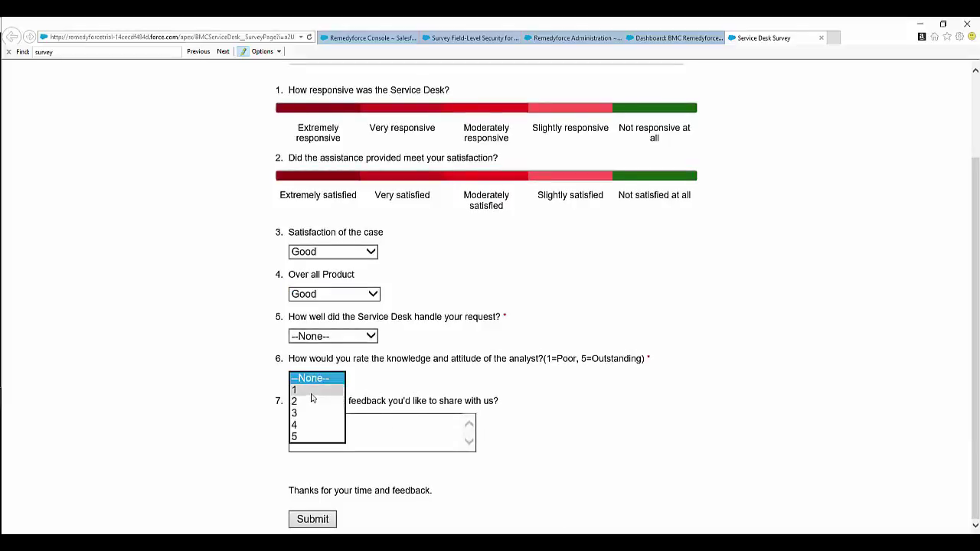
click(303, 390)
click(325, 336)
click(323, 348)
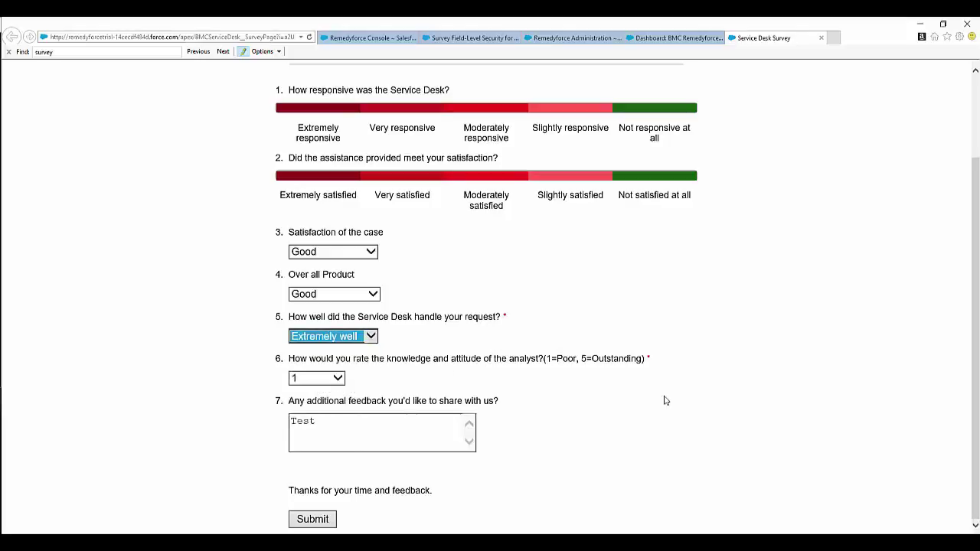
click(339, 380)
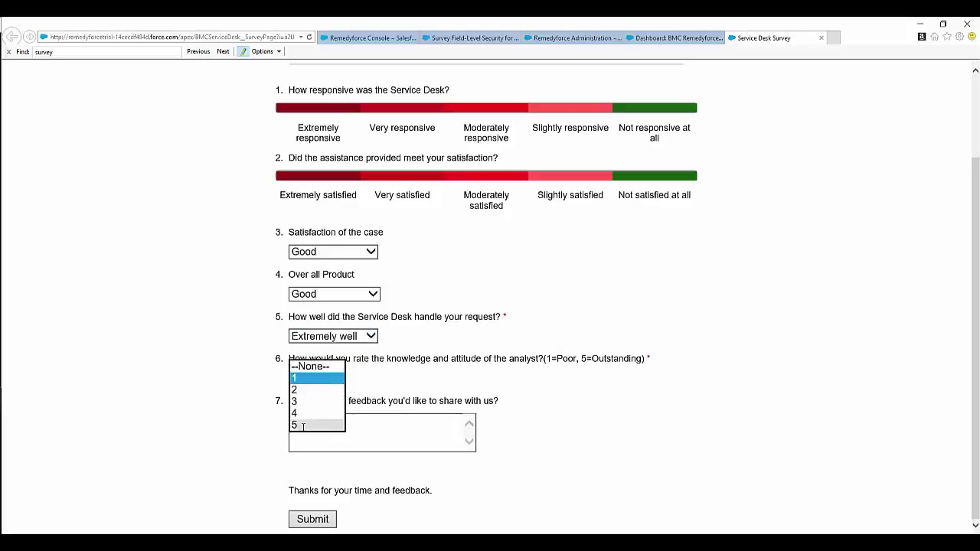
click(328, 420)
click(319, 520)
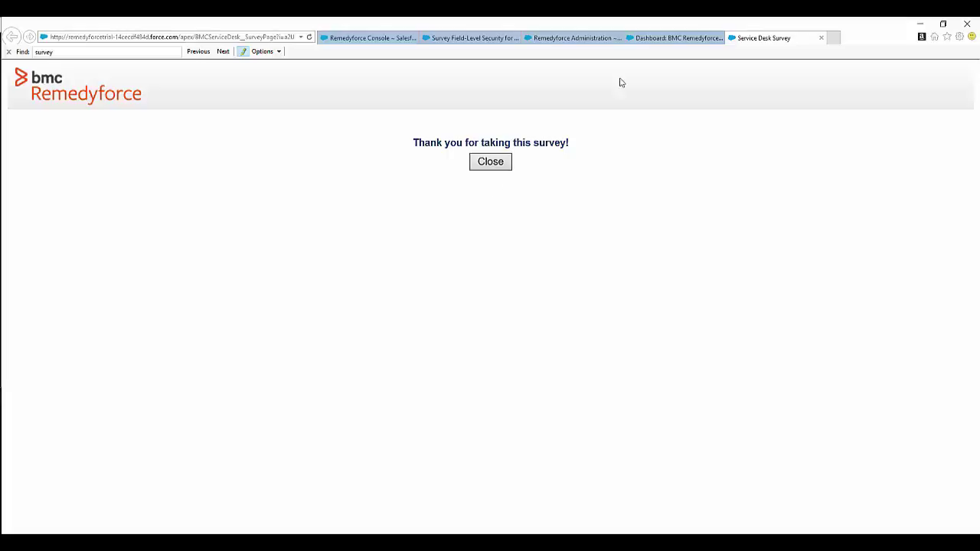
Step: Open the Surveys application settings in Remedyforce Administration and review the survey options and color bar configuration
click(575, 38)
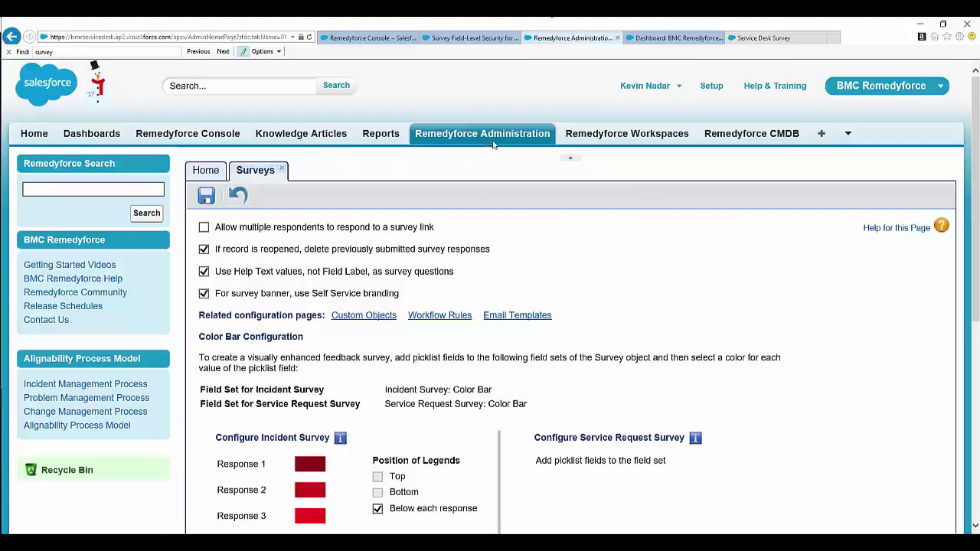
click(205, 170)
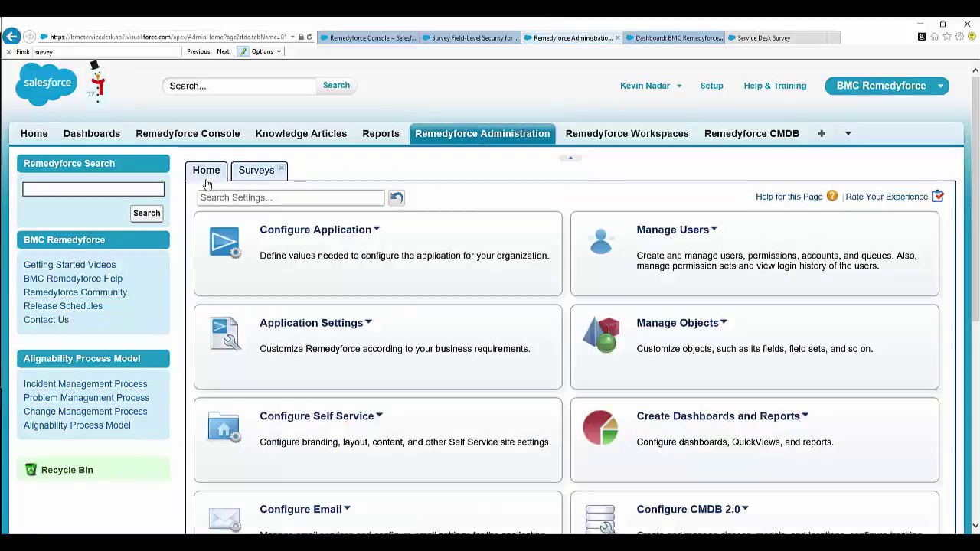
click(318, 324)
scroll(317, 324, down, 3)
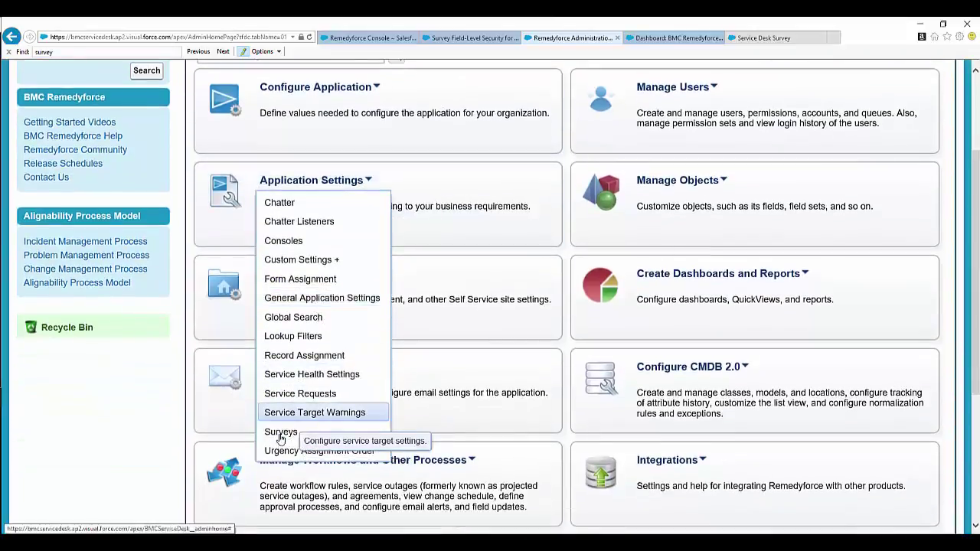
click(285, 432)
scroll(635, 299, down, 1)
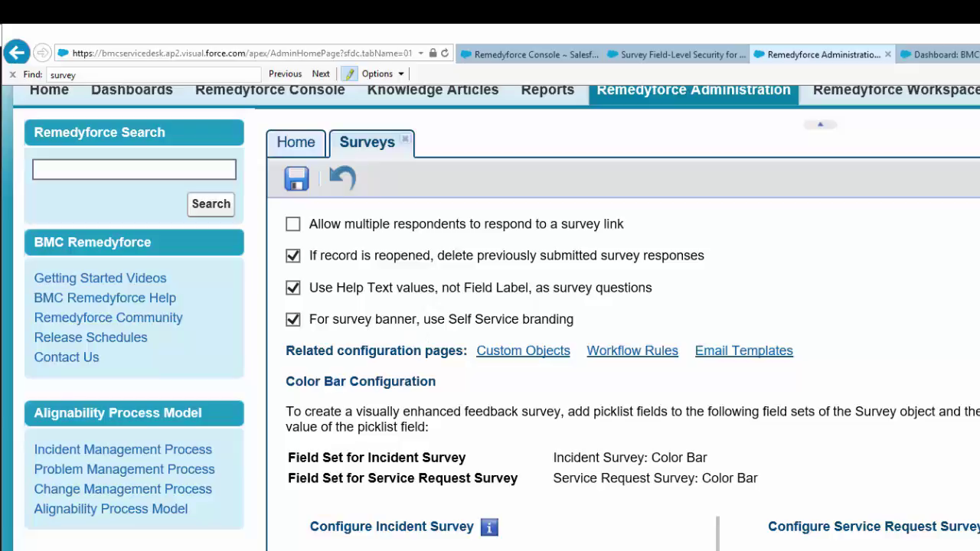
scroll(387, 333, down, 3)
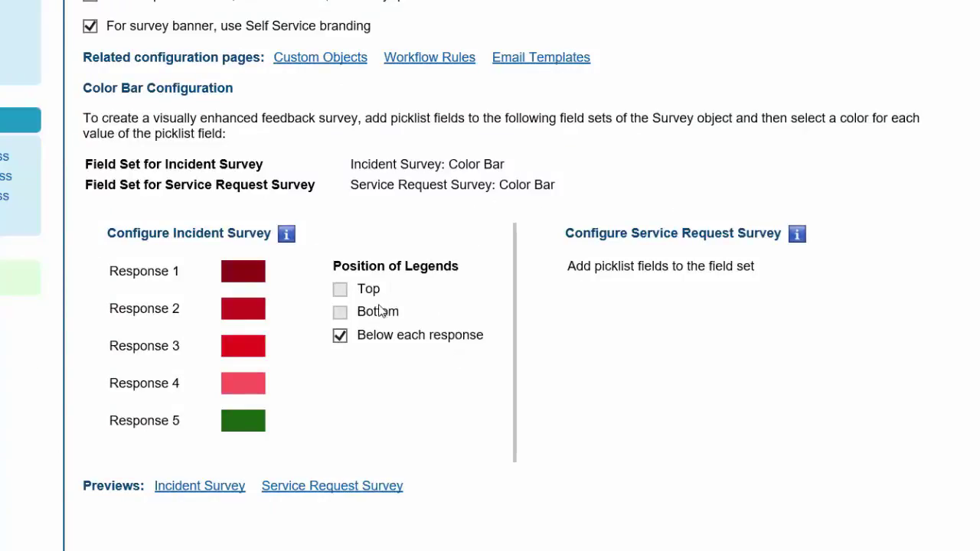
scroll(431, 381, up, 2)
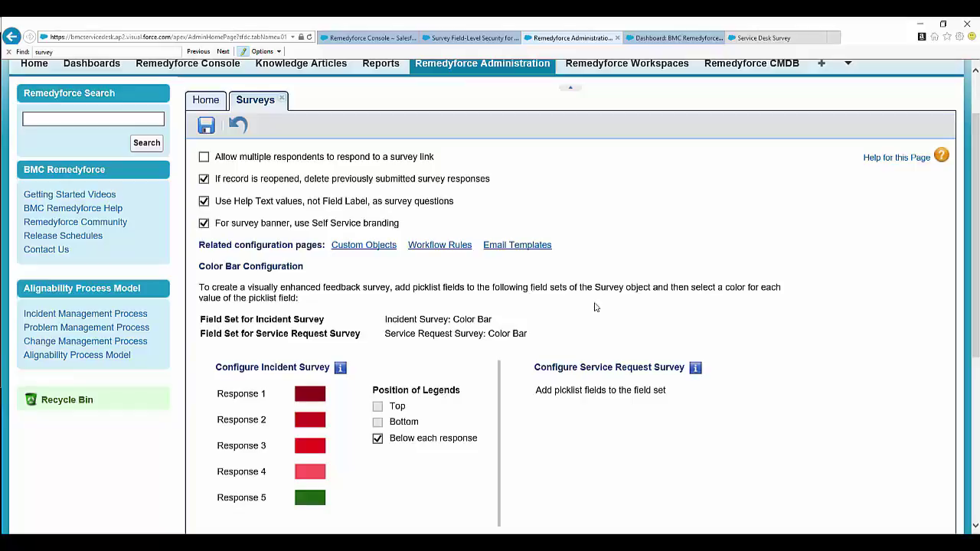
scroll(612, 284, up, 2)
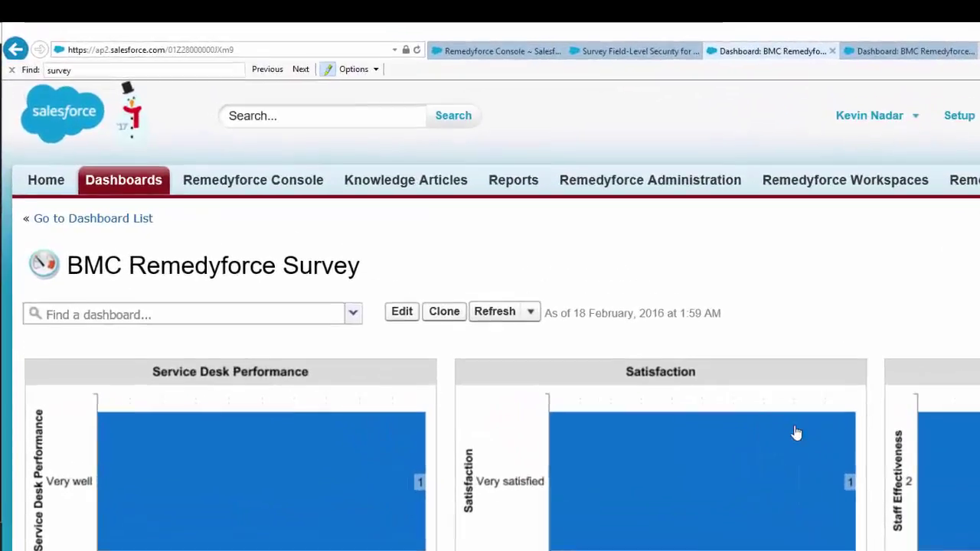
Step: Open the BMC Remedyforce Survey dashboard and look through its charts
click(354, 316)
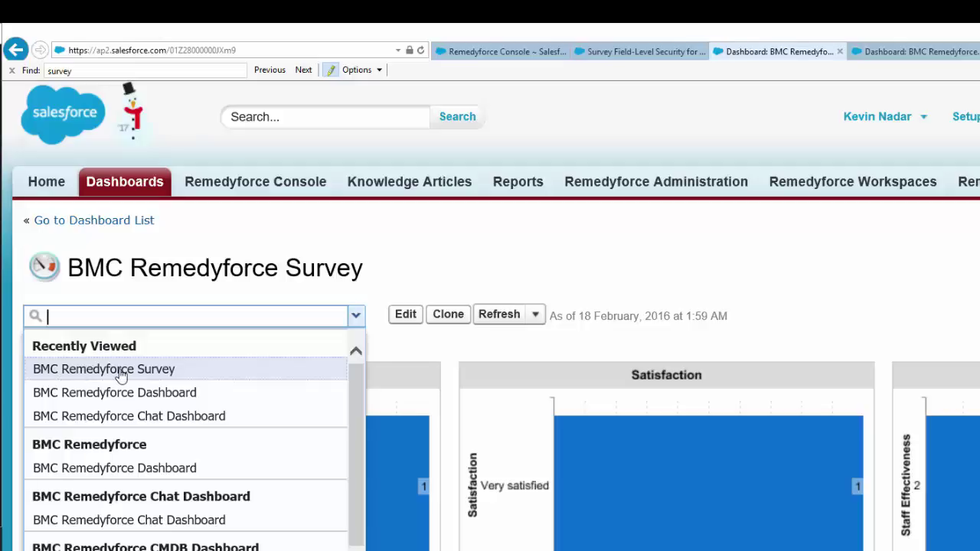
click(121, 372)
scroll(738, 269, down, 2)
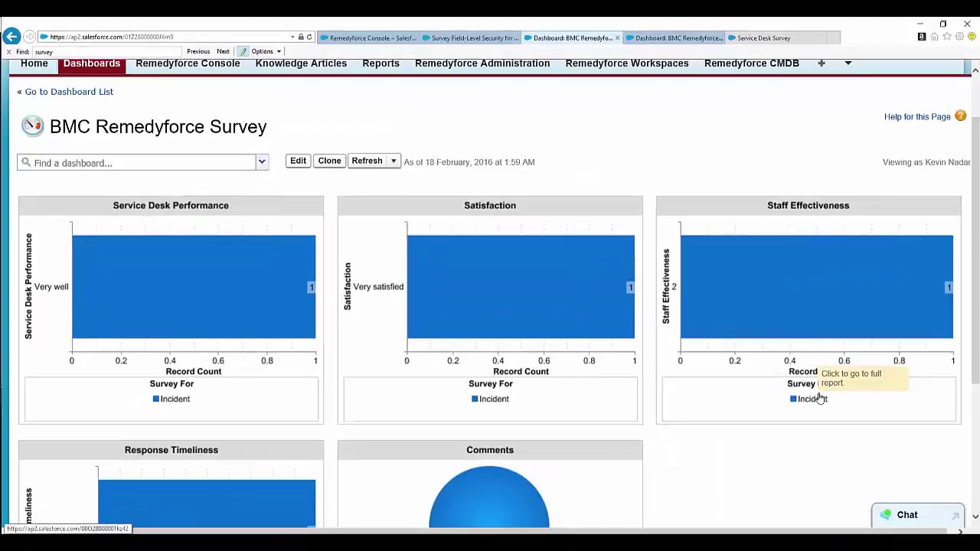
scroll(936, 455, down, 3)
scroll(818, 398, up, 1)
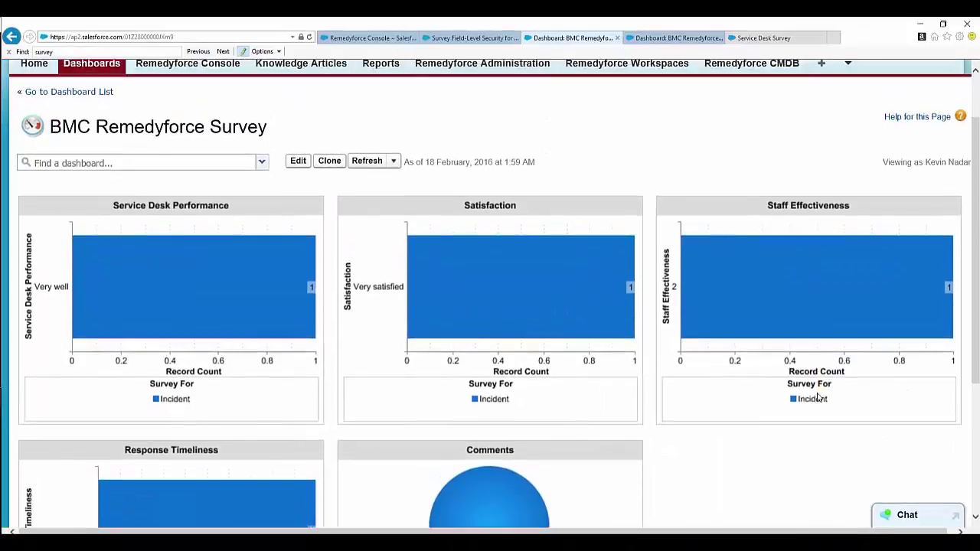
Step: Open the full report behind the Service Desk Performance chart and examine the grouped survey responses
click(197, 312)
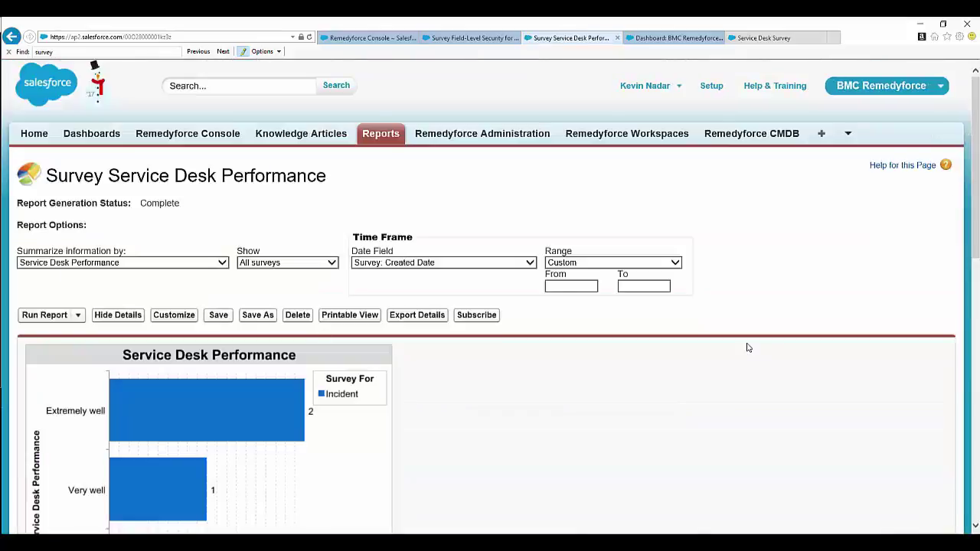
scroll(747, 346, down, 5)
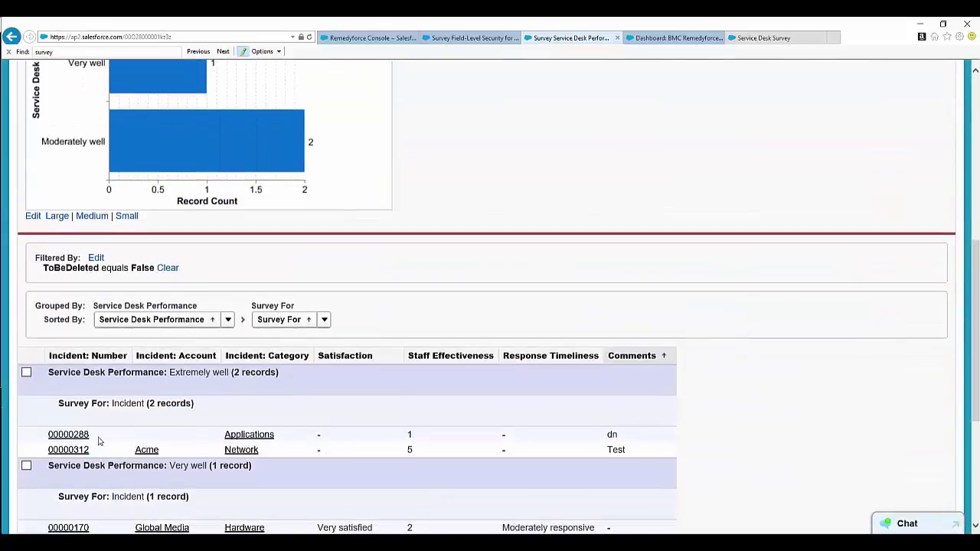
scroll(555, 433, down, 1)
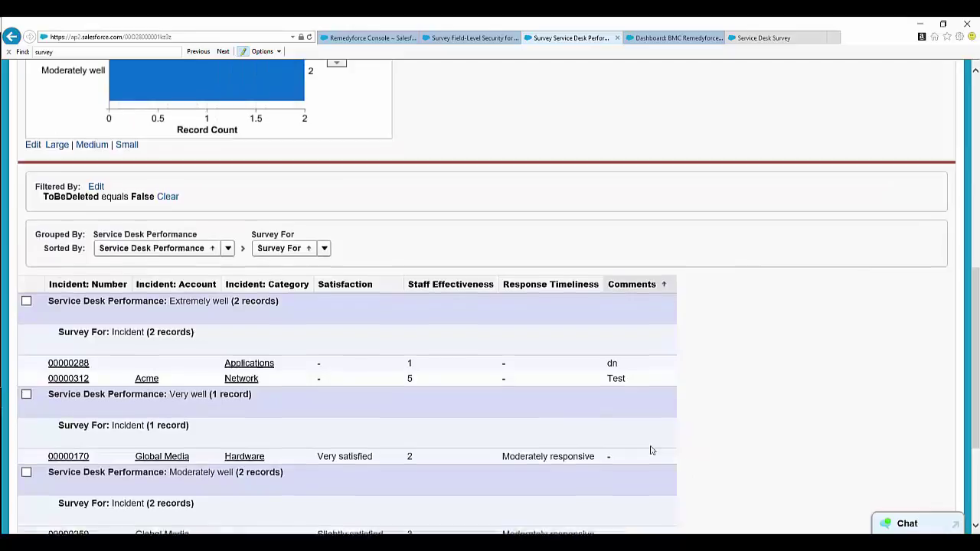